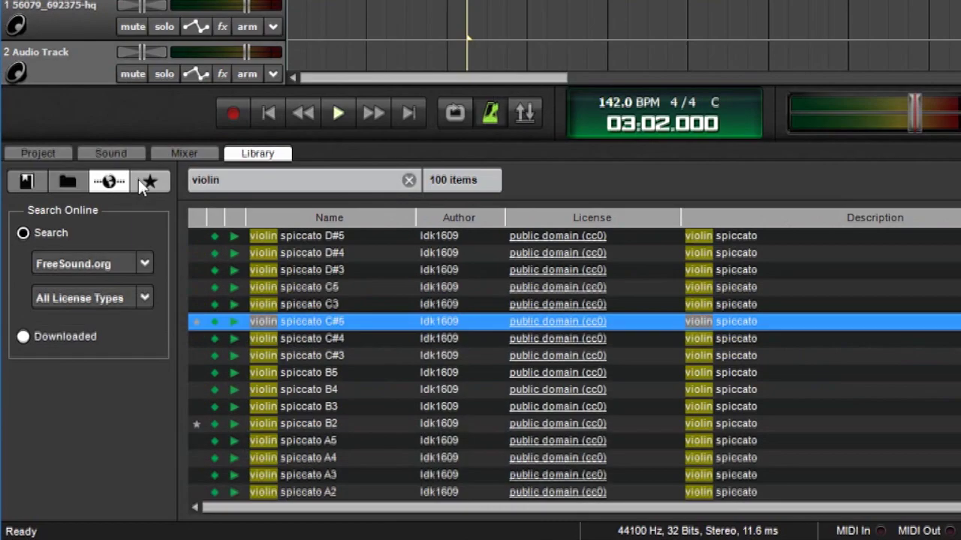
Switch the Library panel to the Favorites list
left_click(144, 183)
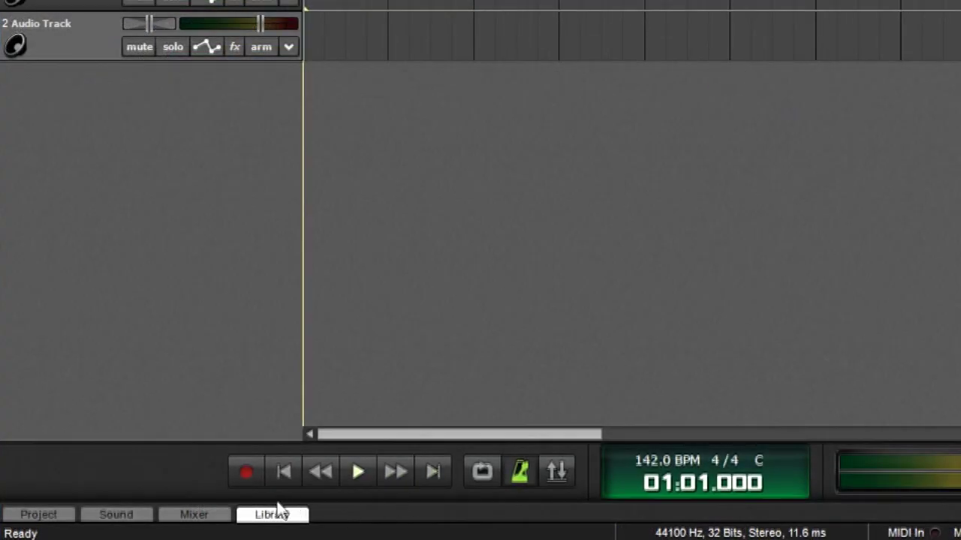
Reopen the Library and filter the loops to the Bells instrument
left_click(271, 515)
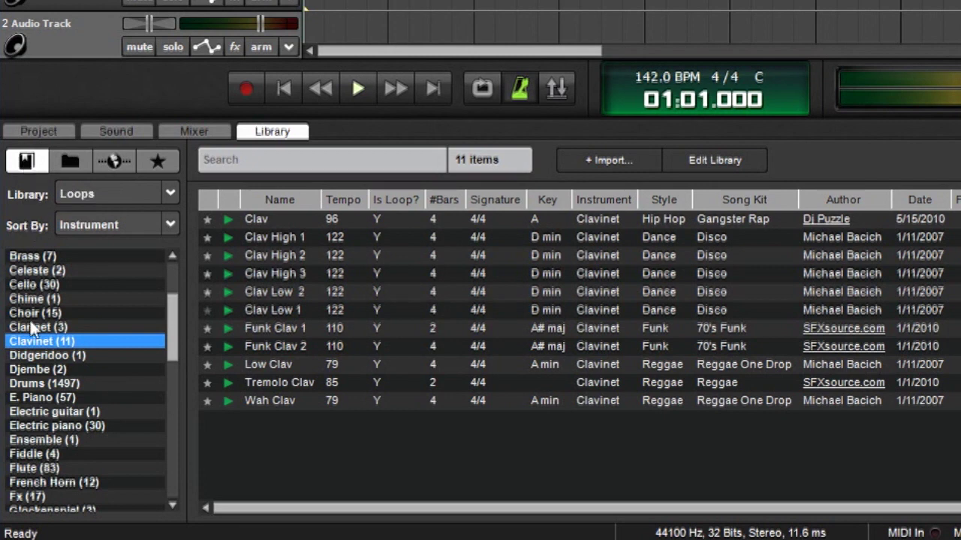
scroll(105, 358, "up", 4)
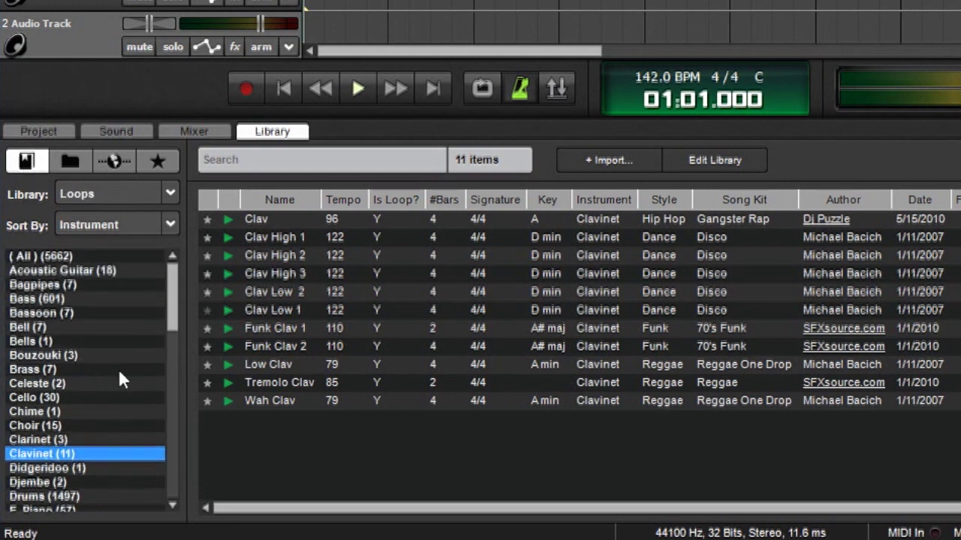
left_click(77, 271)
left_click(48, 338)
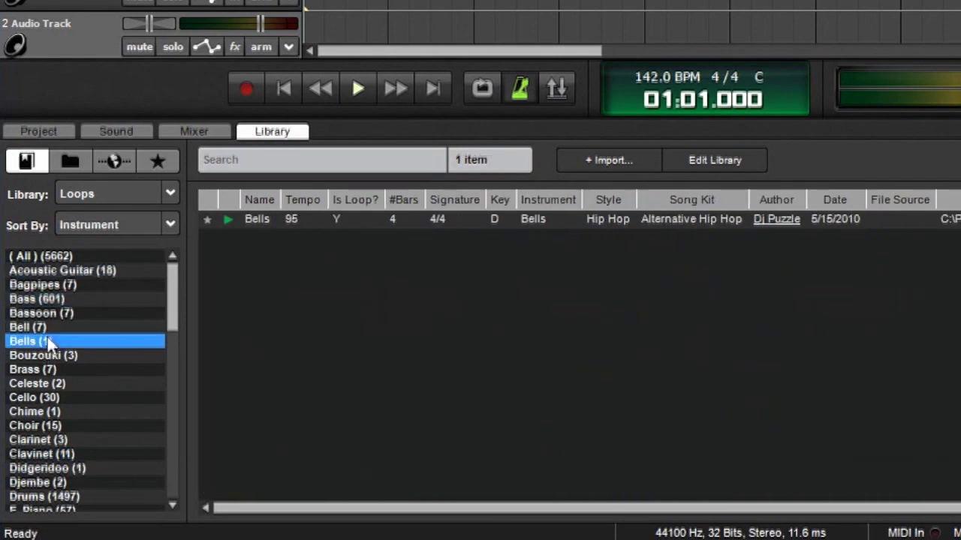
Keep the Loops library sorted by instrument, then switch to browsing computer files
left_click(120, 192)
left_click(92, 197)
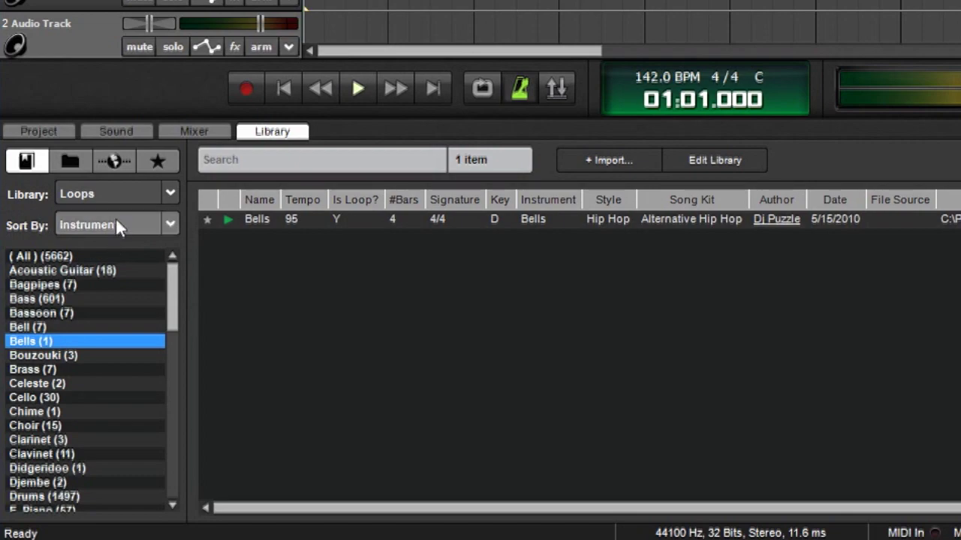
left_click(117, 226)
left_click(27, 217)
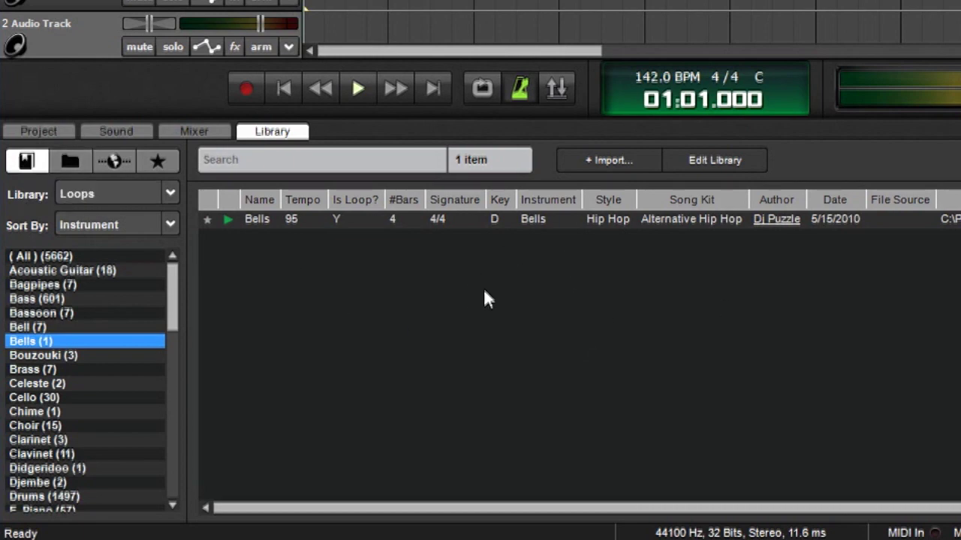
left_click(69, 162)
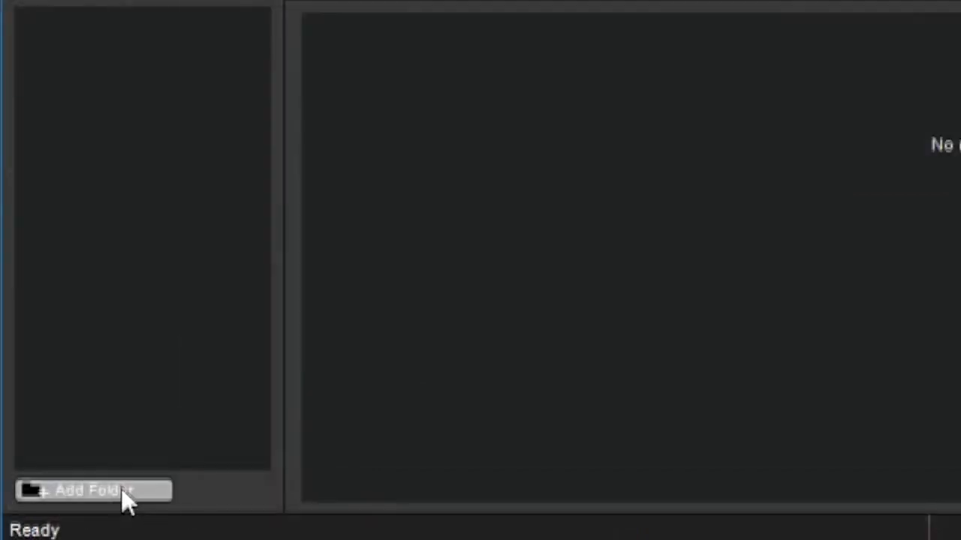
Add the Music > audio samples > Boss DR-660 folder to the library browser
left_click(122, 493)
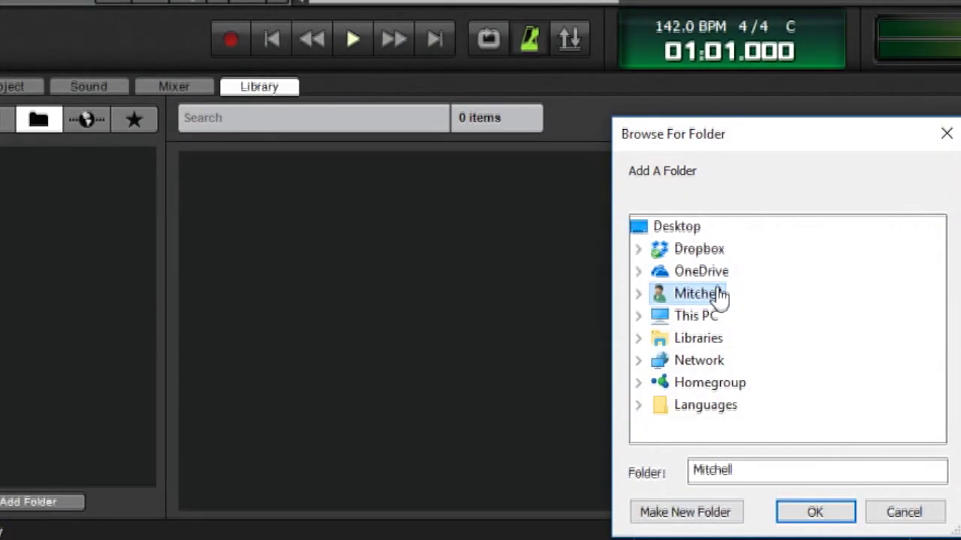
double_click(721, 295)
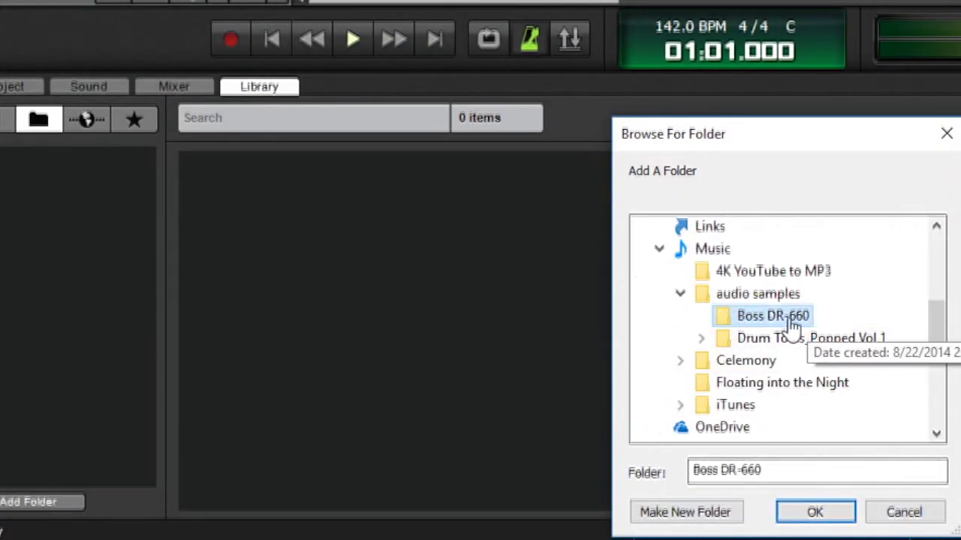
left_click(815, 512)
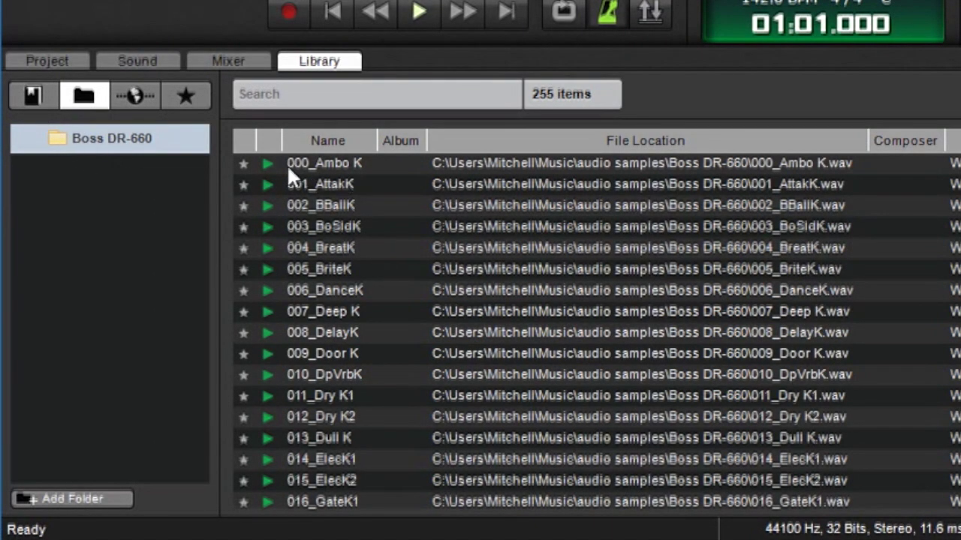
Preview the 000_Ambo K, 001_AttakK and 002_BBallK samples
left_click(268, 165)
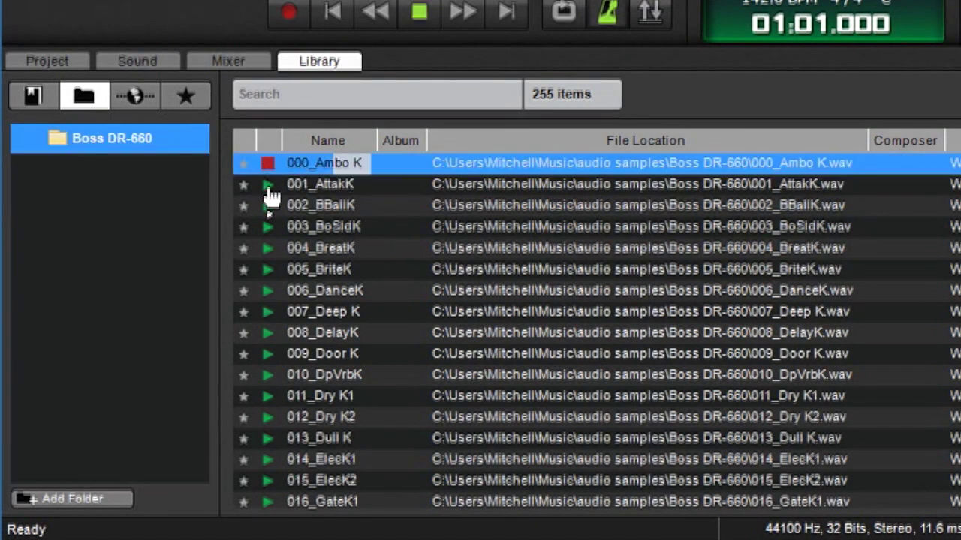
left_click(268, 184)
left_click(270, 203)
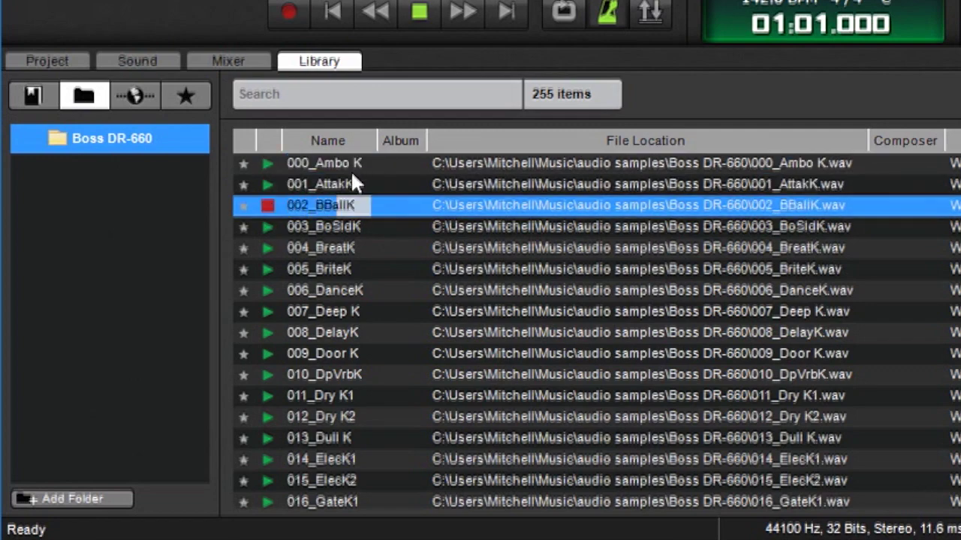
left_click(345, 186)
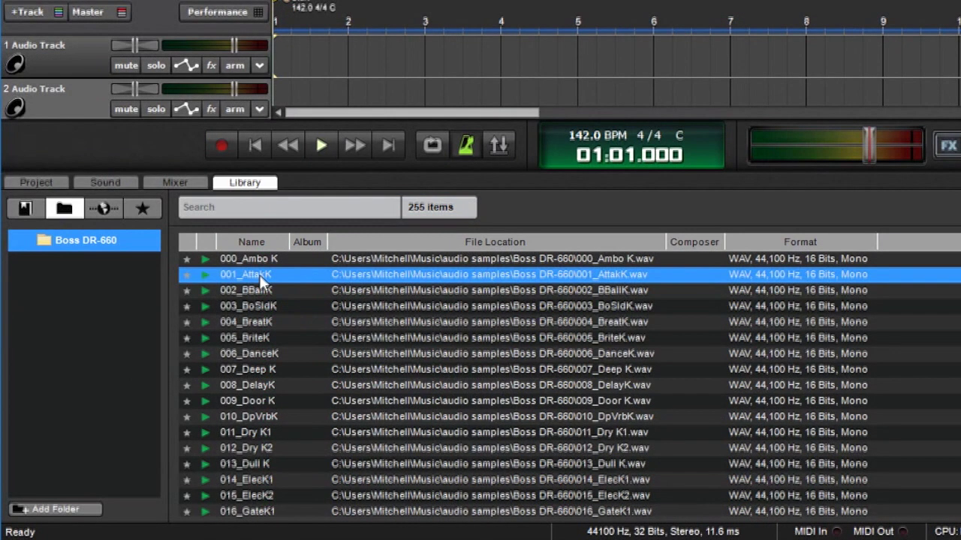
Audition 001_AttakK at the start of track 1, then undo the clip
left_click_drag(262, 281, 292, 44)
key("space")
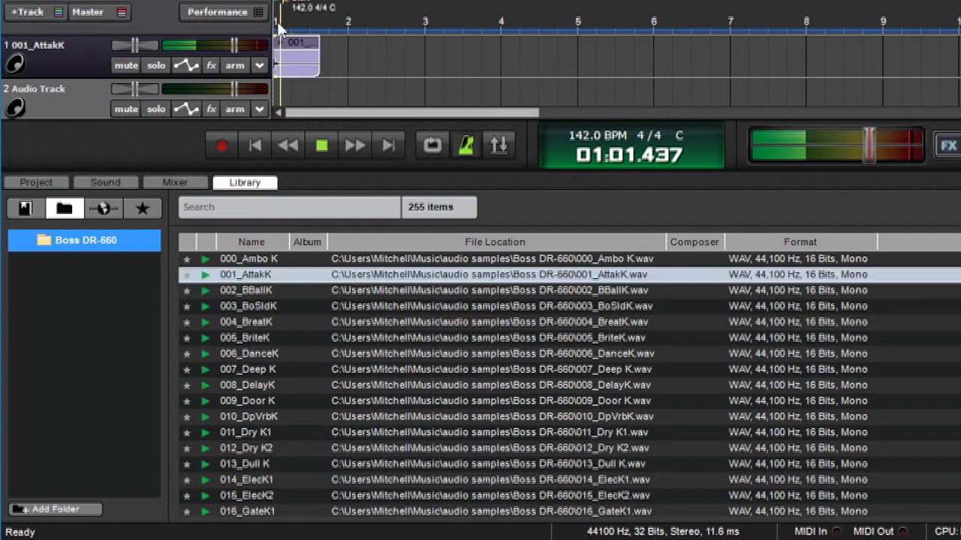
key("space")
key("ctrl+z")
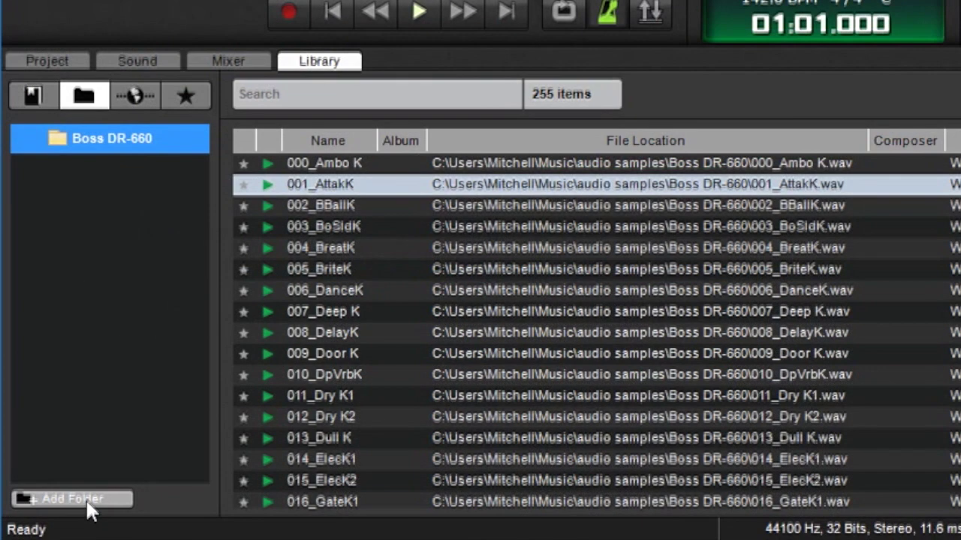
Remove the Boss DR-660 folder from the browser and switch to online search
right_click(113, 147)
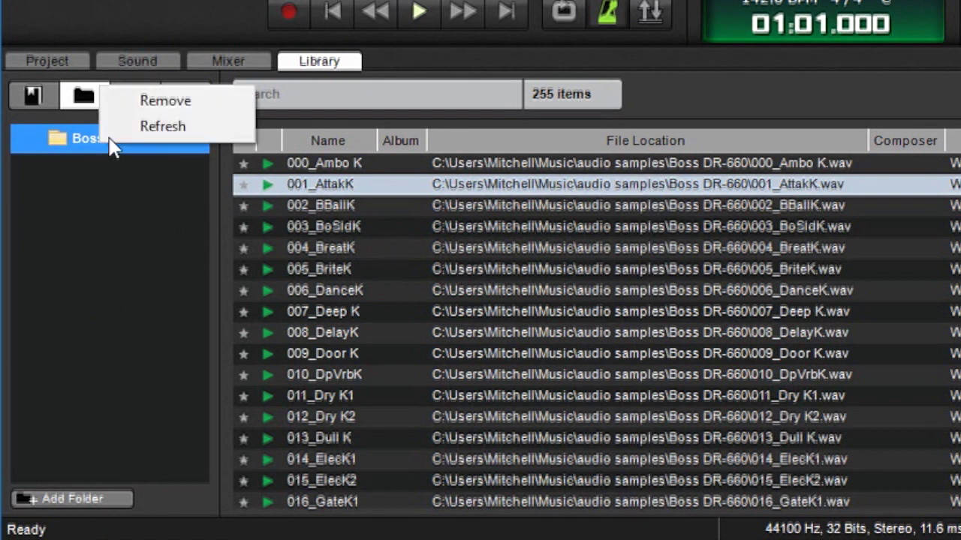
left_click(204, 98)
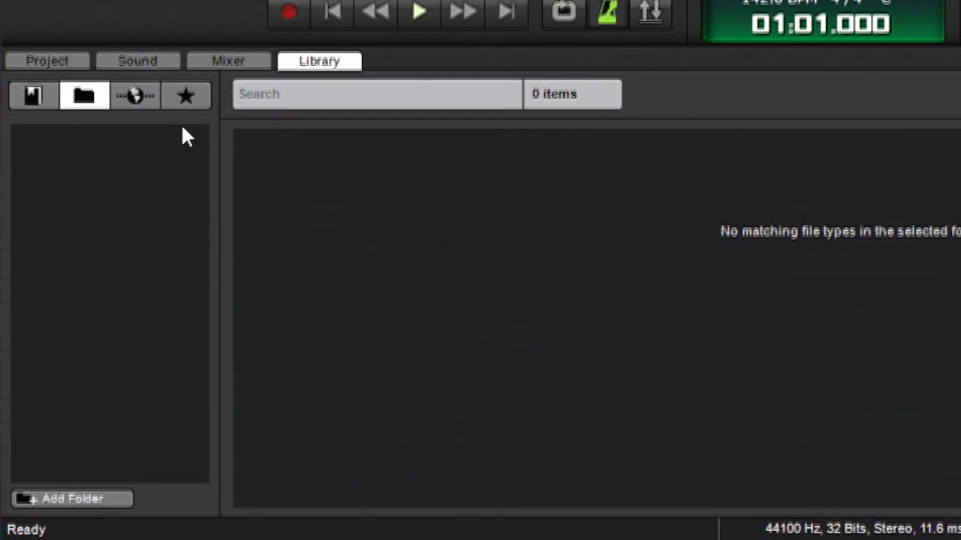
left_click(141, 99)
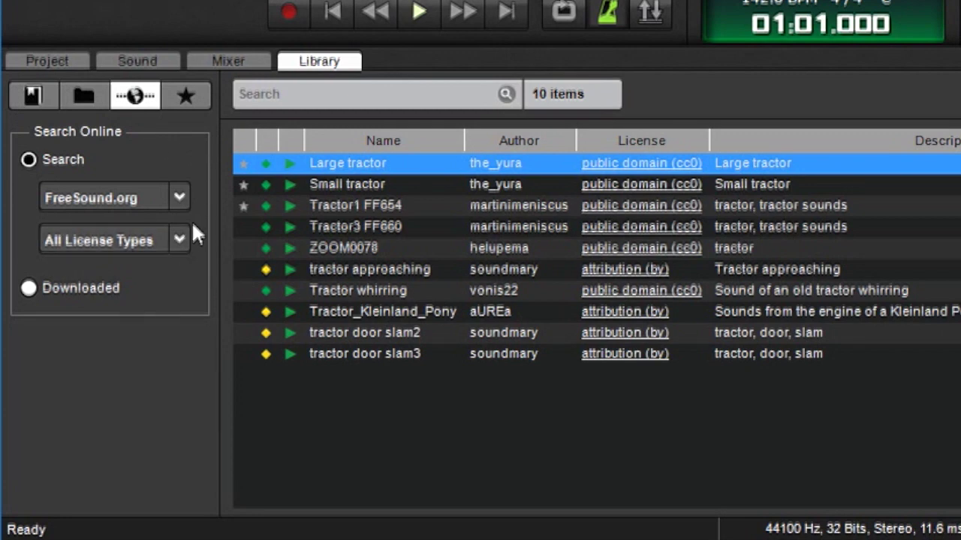
Keep All License Types selected in the FreeSound license filter
left_click(179, 239)
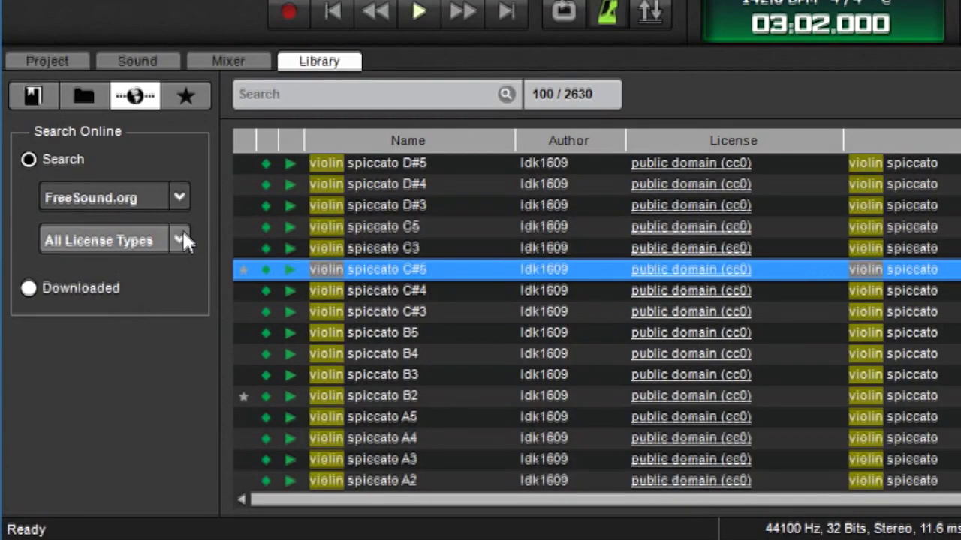
left_click(180, 235)
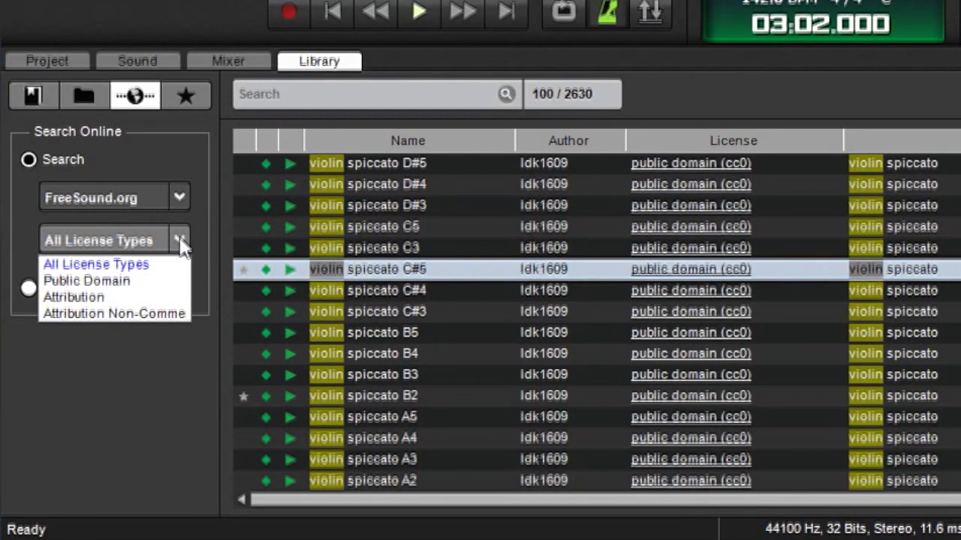
left_click(150, 264)
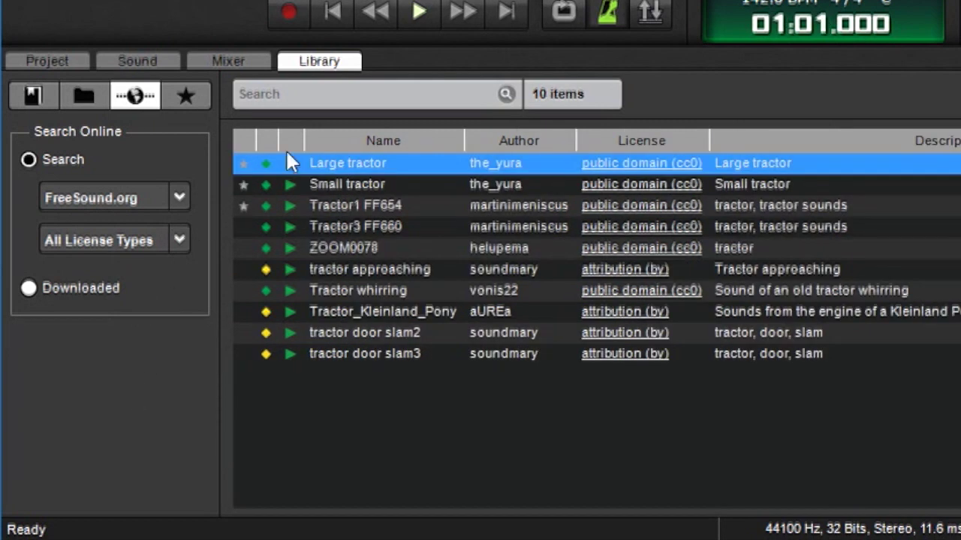
left_click(312, 92)
Search FreeSound for 'violin' and return to its results after glancing at Loops
type("violin")
left_click(504, 94)
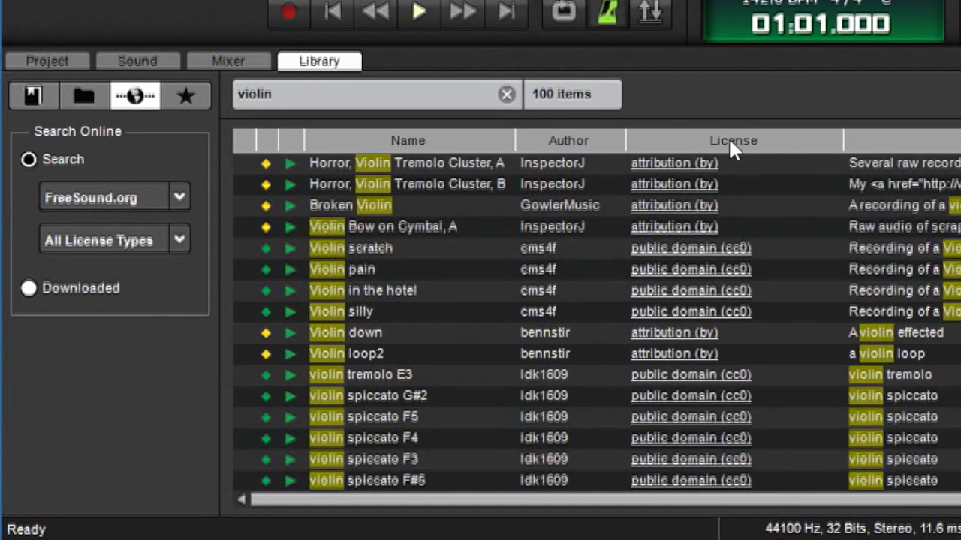
left_click(31, 95)
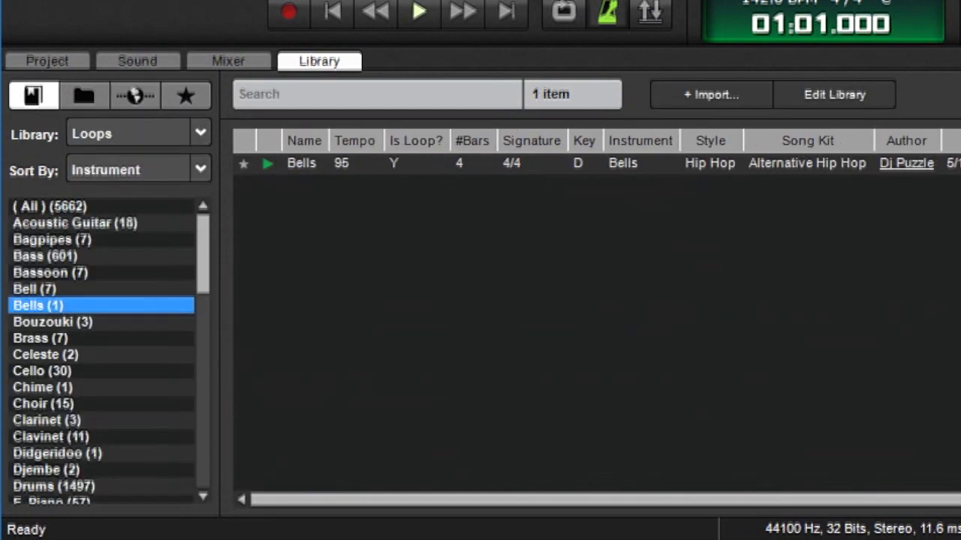
left_click(136, 95)
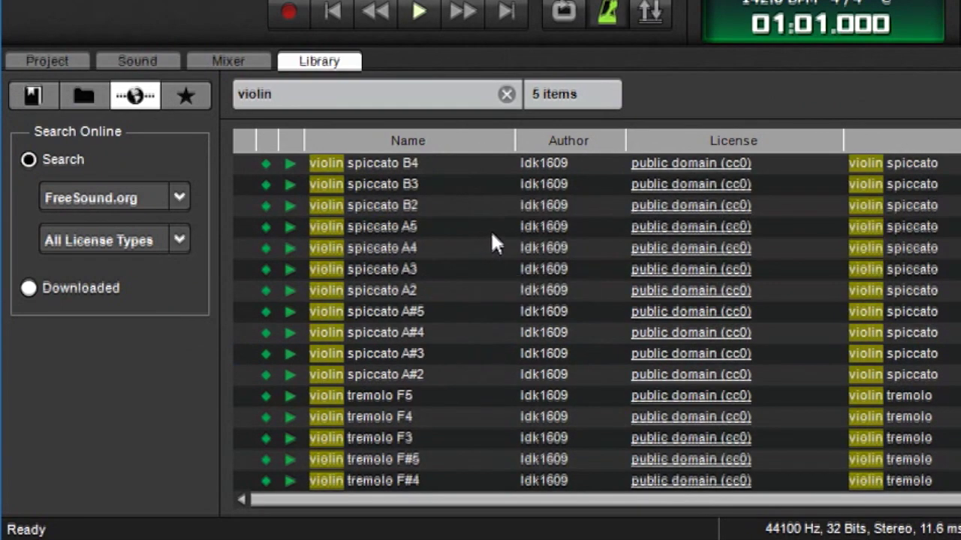
Star violin spiccato B2, preview violin tremolo F4, and place it at track 1's start
left_click(292, 206)
left_click(289, 418)
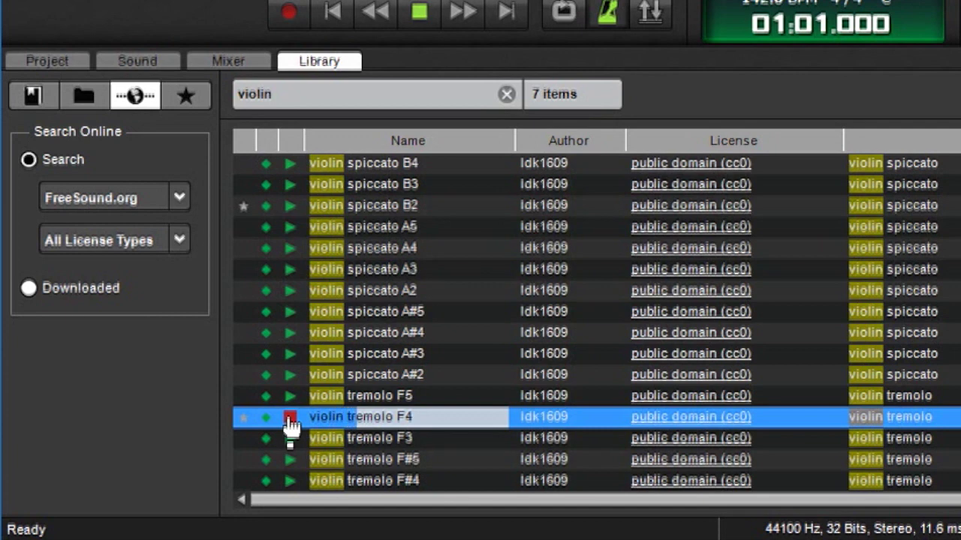
left_click(289, 418)
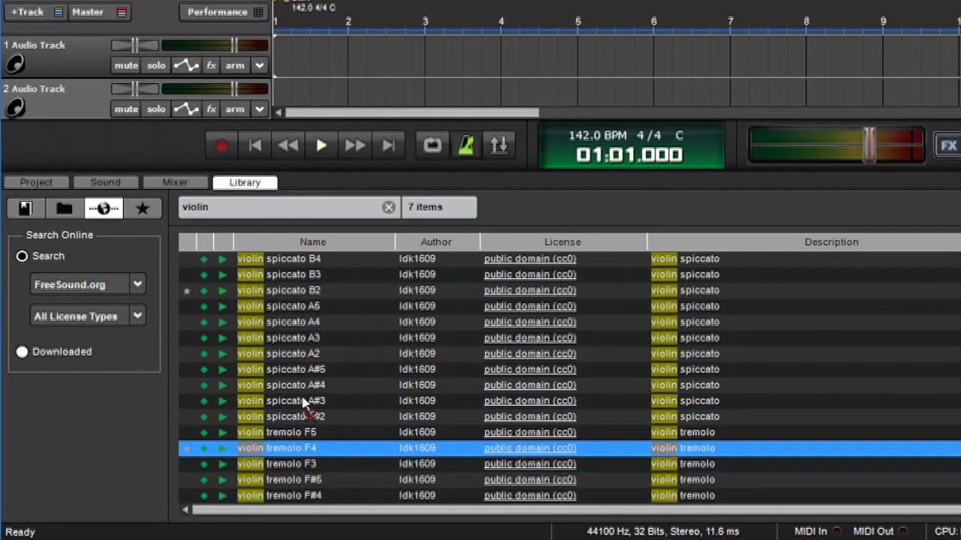
left_click_drag(303, 403, 286, 52)
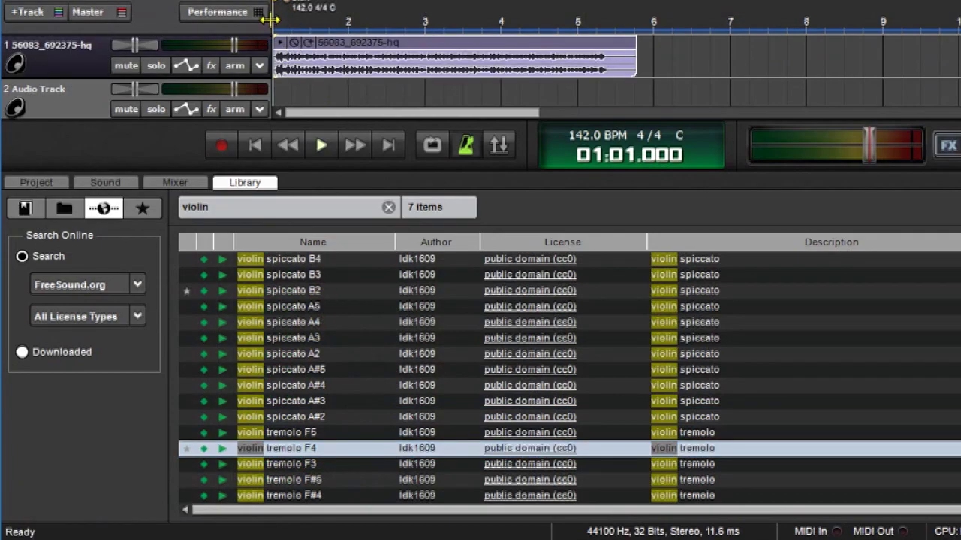
Play the violin tremolo F4 clip, then undo adding it to track 1
key("space")
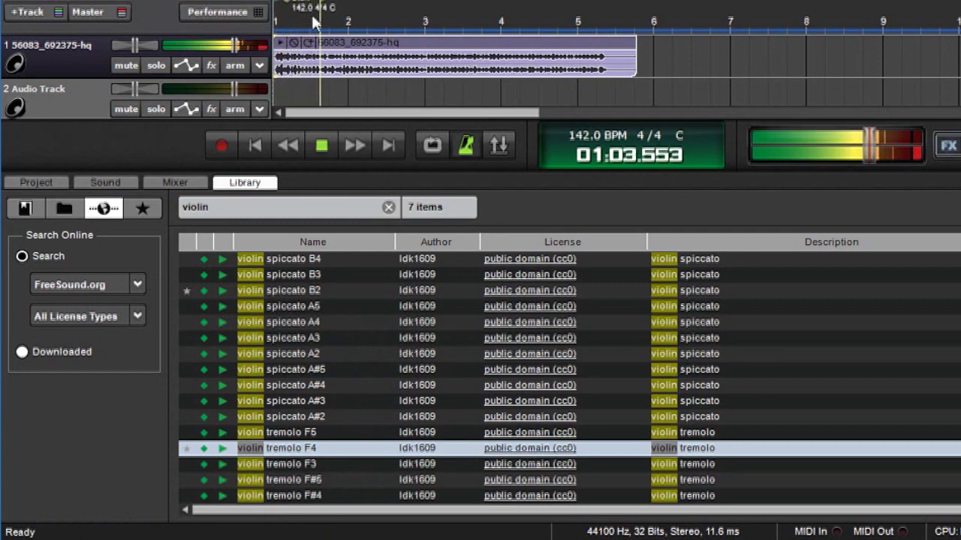
key("space")
key("ctrl+z")
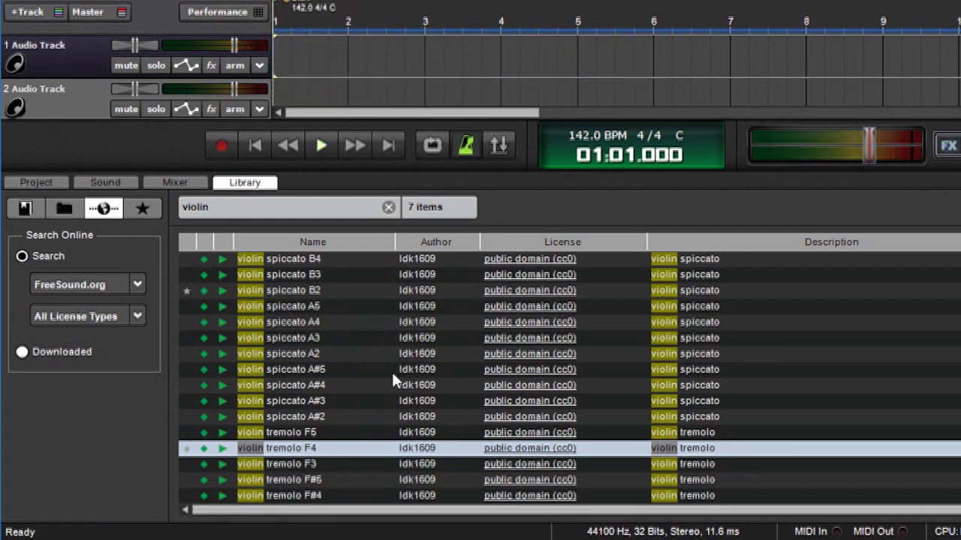
Place violin tremolo F#3 on track 1 and play it from near bar 1
scroll(391, 380, "down", 5)
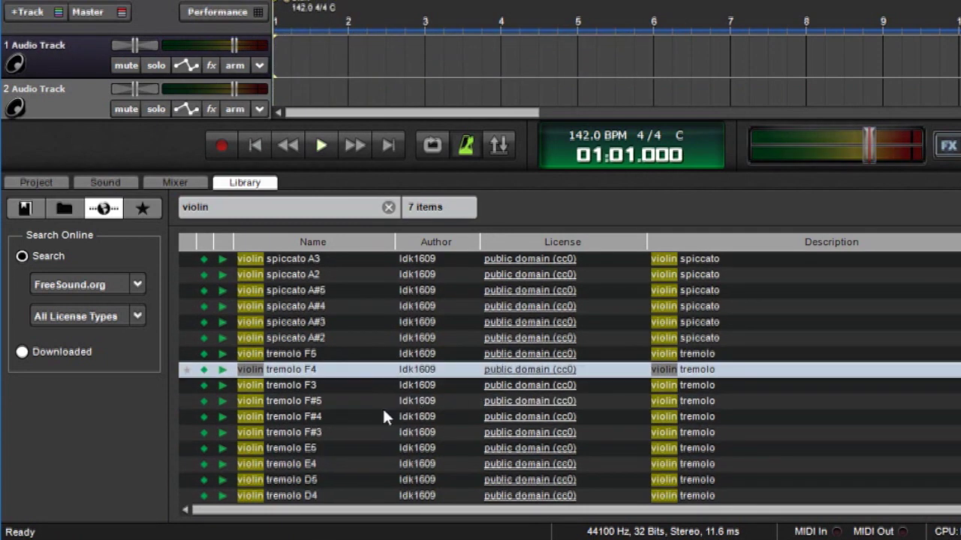
left_click(282, 434)
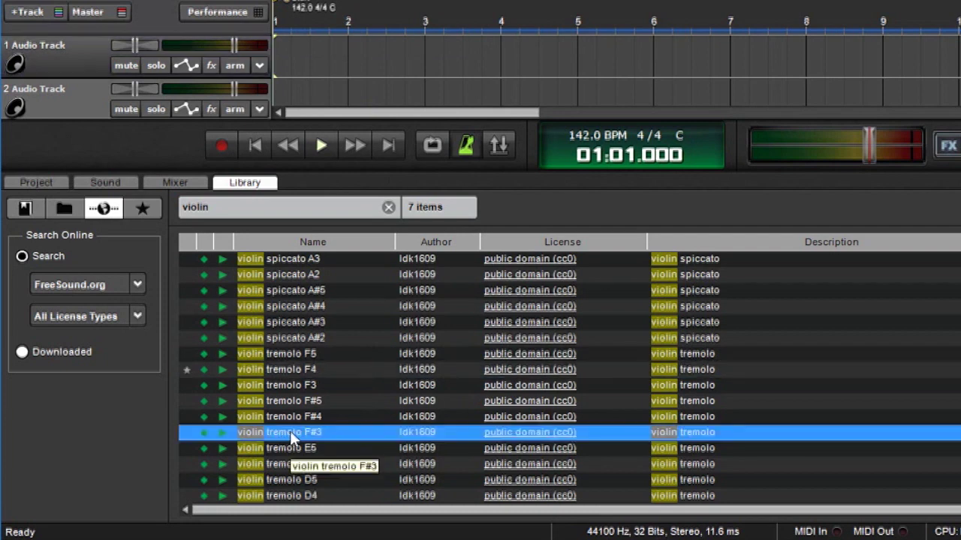
mouse_move(290, 431)
left_mouse_down()
mouse_move(312, 29)
mouse_move(276, 42)
left_mouse_up()
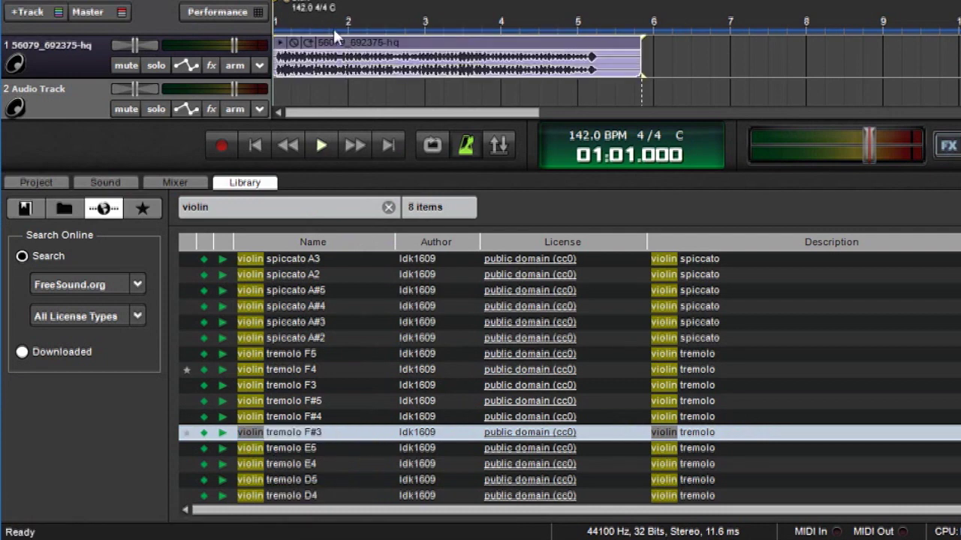
left_click(293, 22)
key("space")
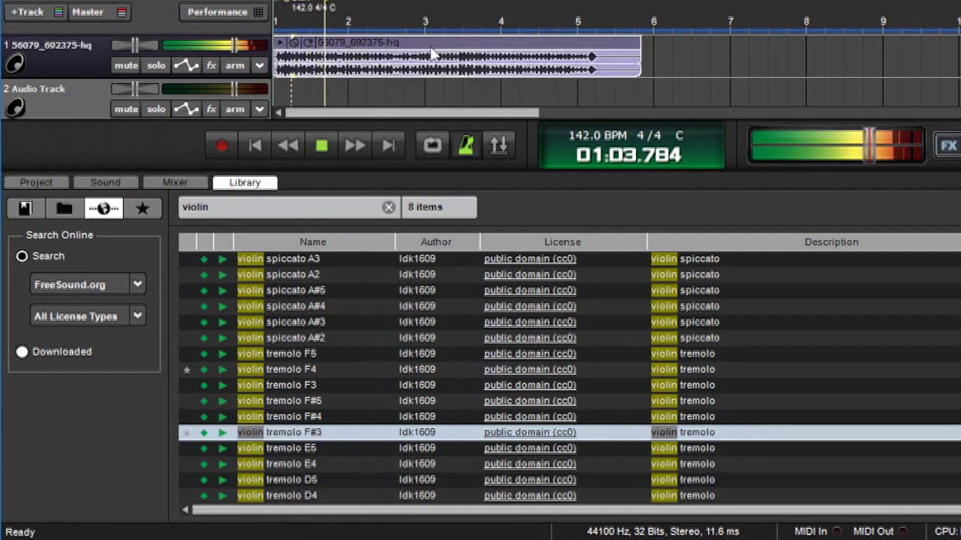
left_click(437, 45)
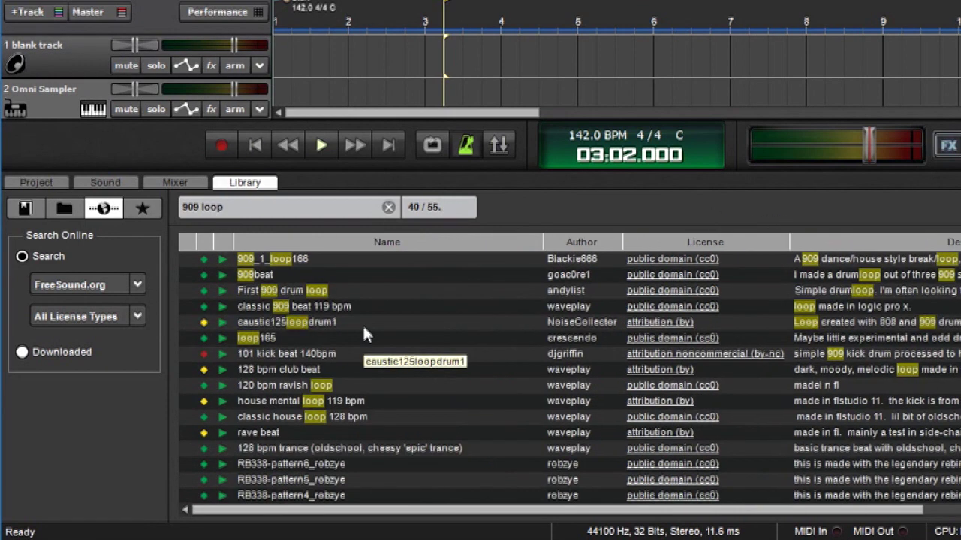
Preview the 128 bpm club beat loop and place it on track 1
left_click(378, 323)
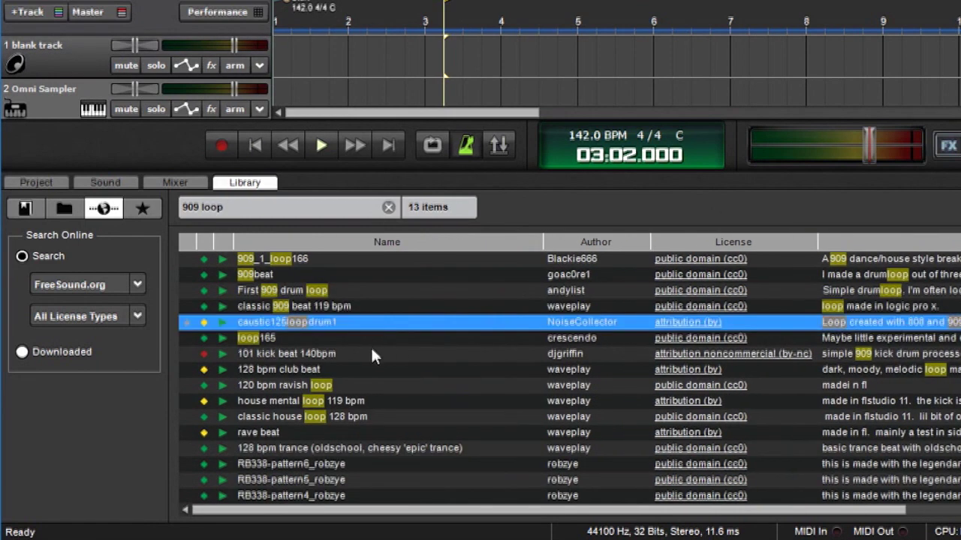
left_click(223, 369)
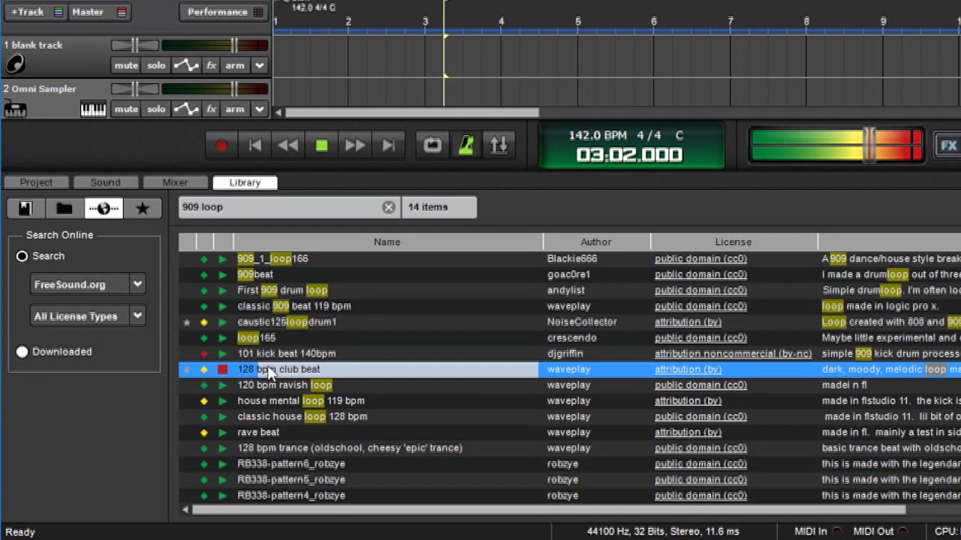
left_click(223, 369)
left_click_drag(264, 371, 277, 58)
Play the project while lowering track 1's volume to -6.5 dB
key("space")
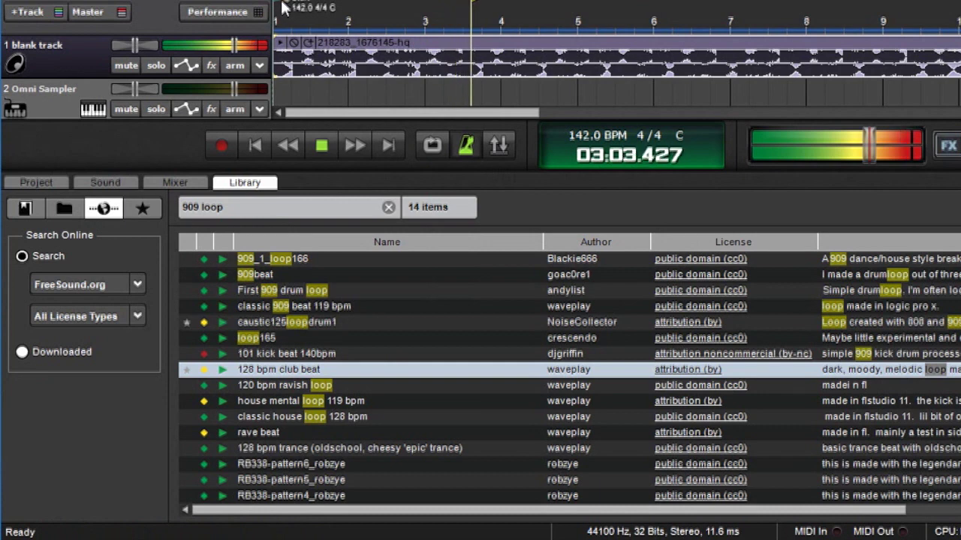
left_click_drag(234, 45, 211, 45)
key("space")
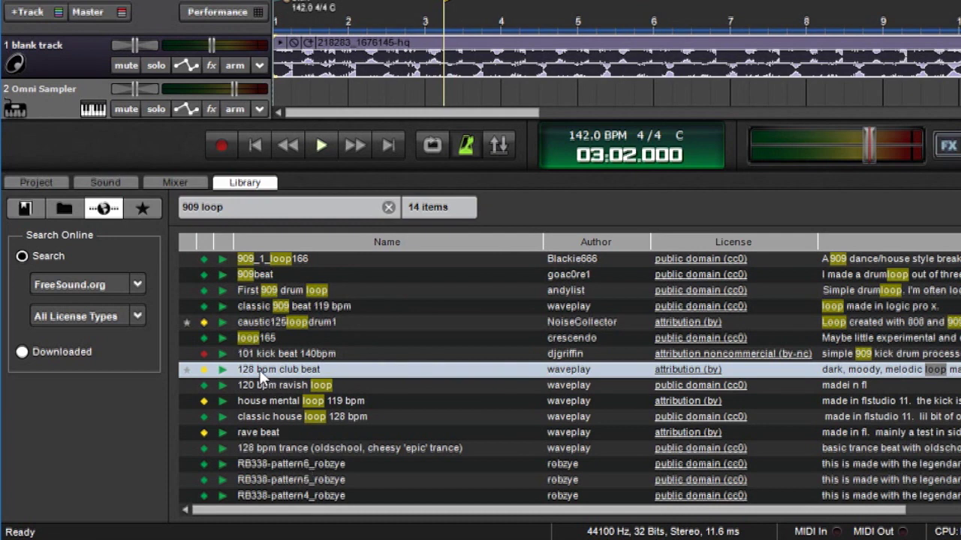
left_click(576, 136)
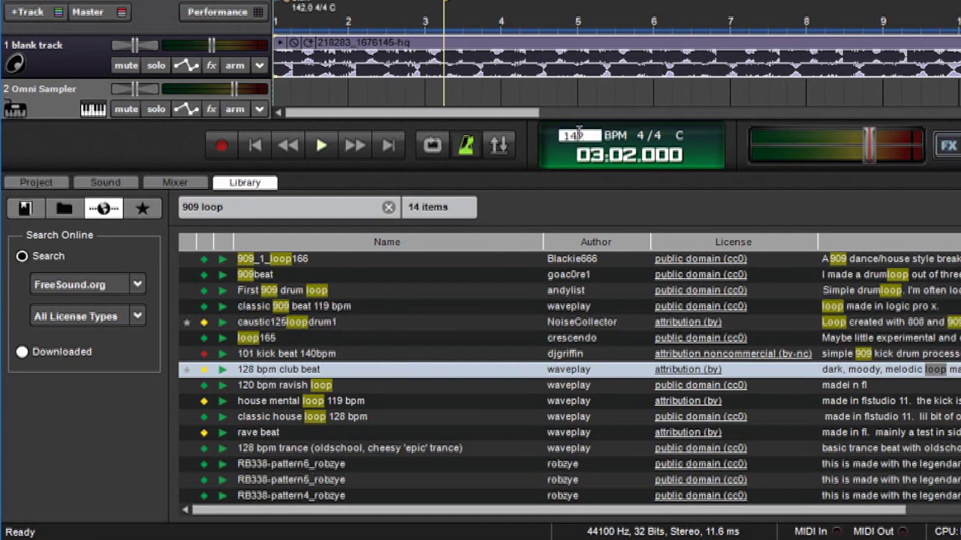
Set the project tempo to 128 BPM and play it back from bar 1
key("BackSpace")
key("BackSpace")
key("BackSpace")
type("128")
key("Return")
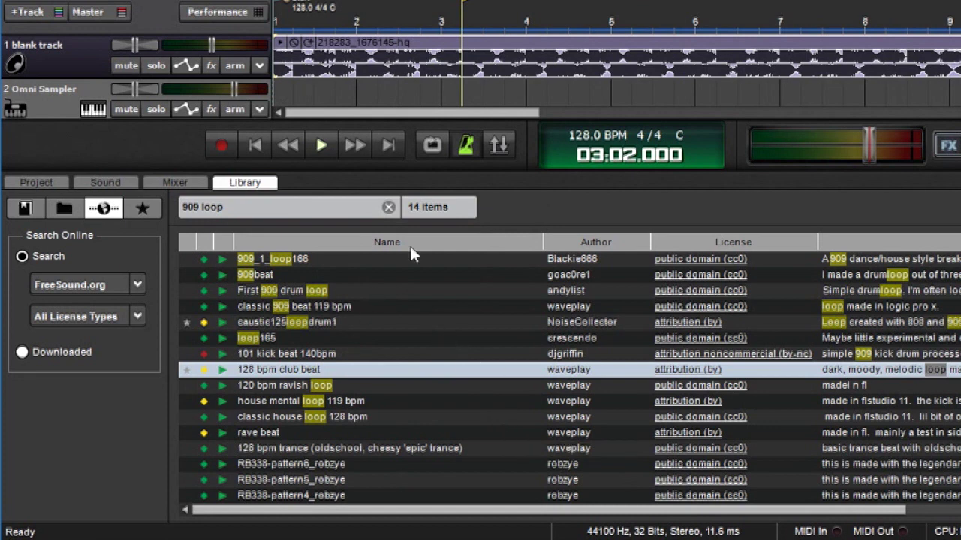
left_click(278, 23)
key("space")
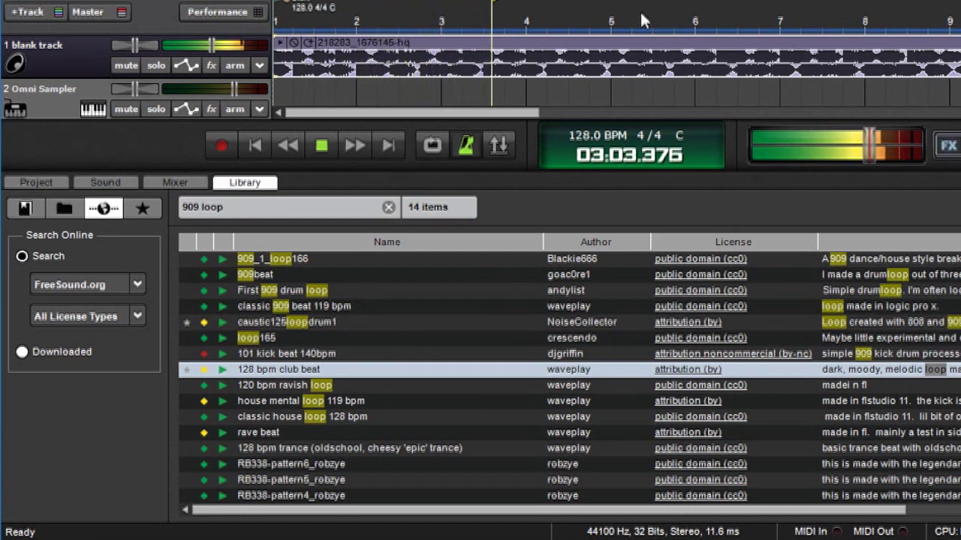
key("space")
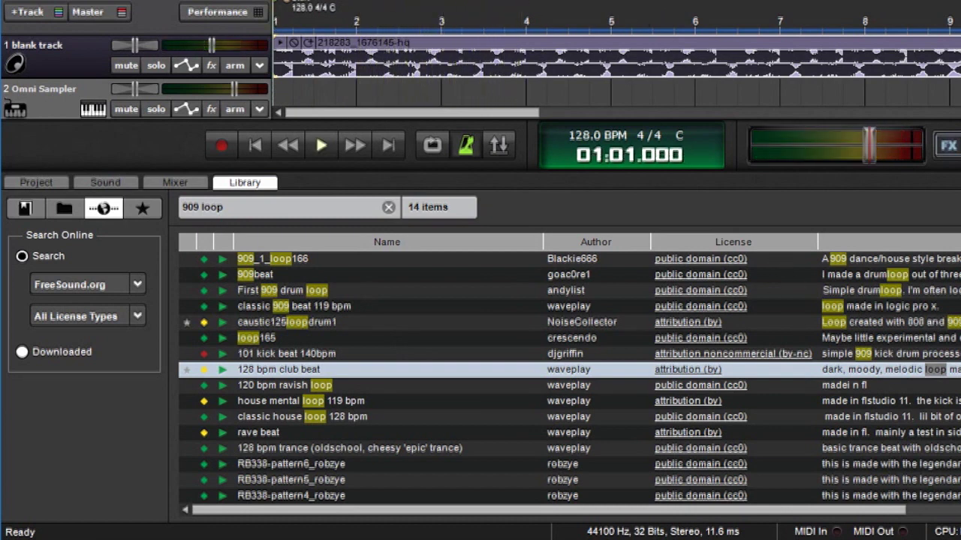
Select the First 909 drum loop and loop165 results, narrowing the Description column
scroll(880, 510, "right", 5)
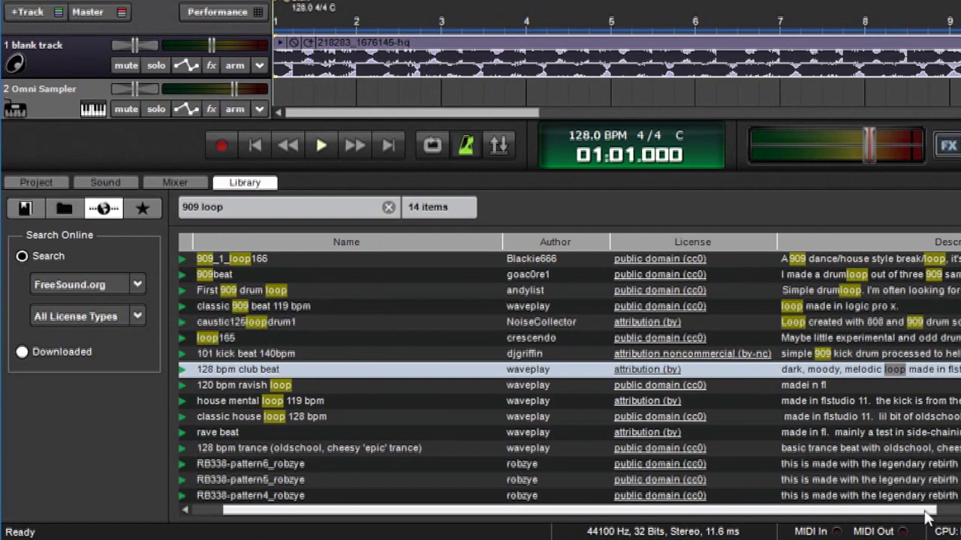
left_click(767, 291)
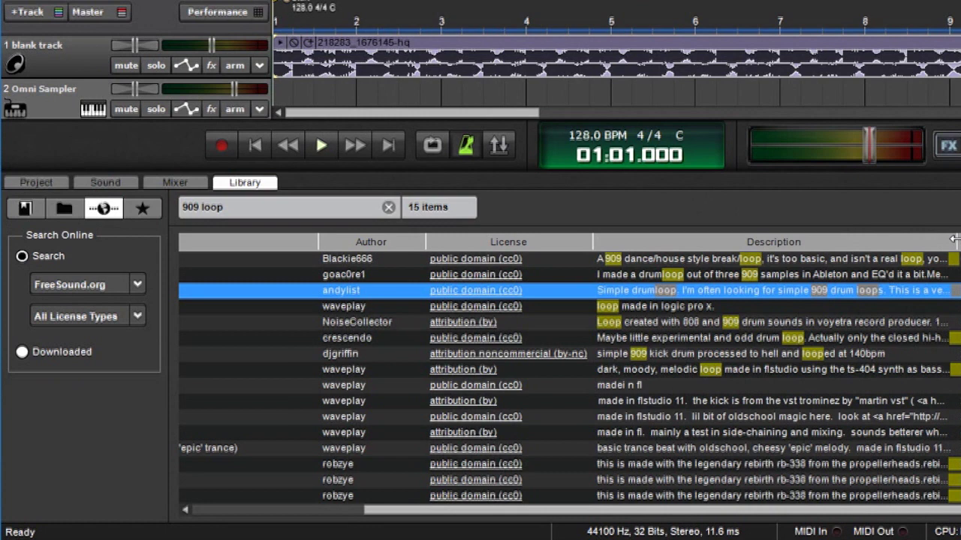
mouse_move(958, 241)
left_mouse_down()
mouse_move(908, 235)
mouse_move(944, 239)
left_mouse_up()
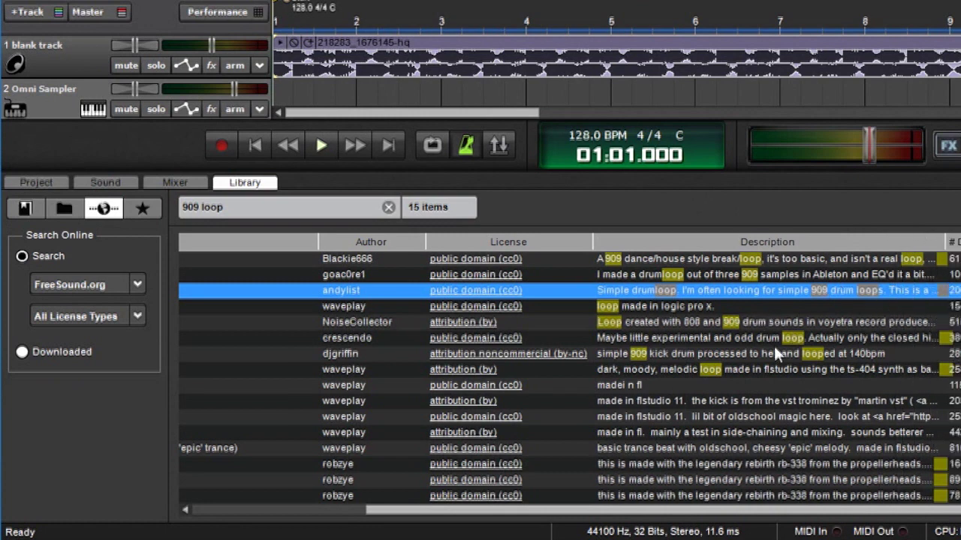
left_click(703, 339)
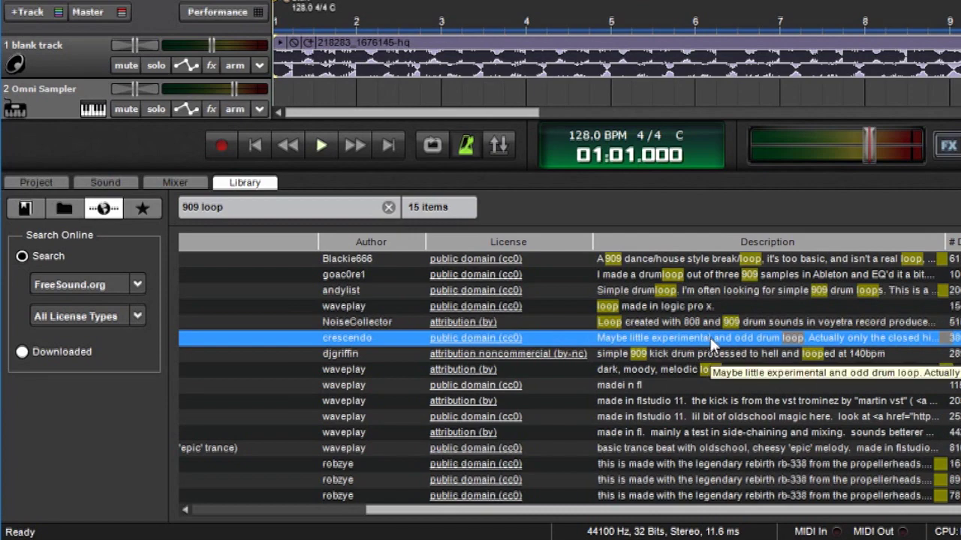
left_click(327, 206)
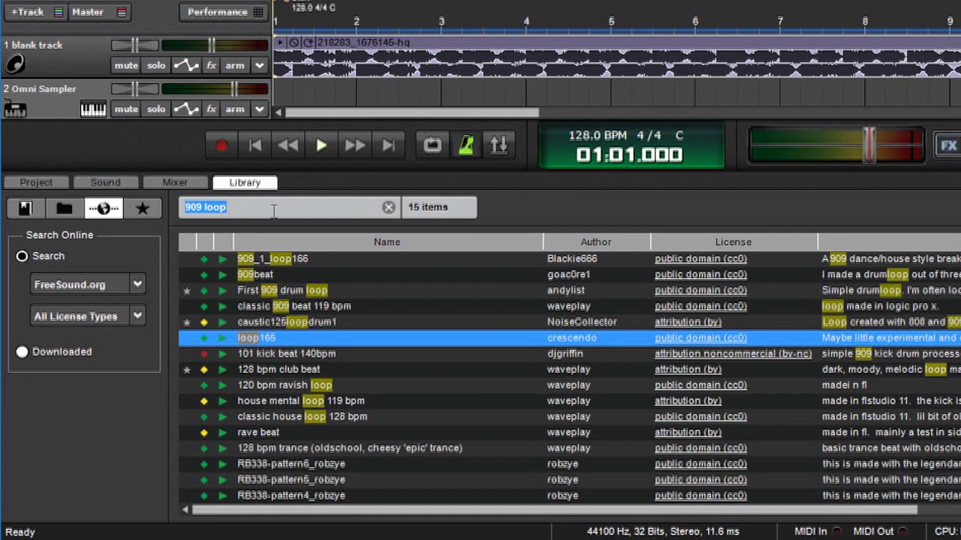
Search FreeSound for 'kick drum' and open track 2's empty Omni Sampler pad window
type("ki")
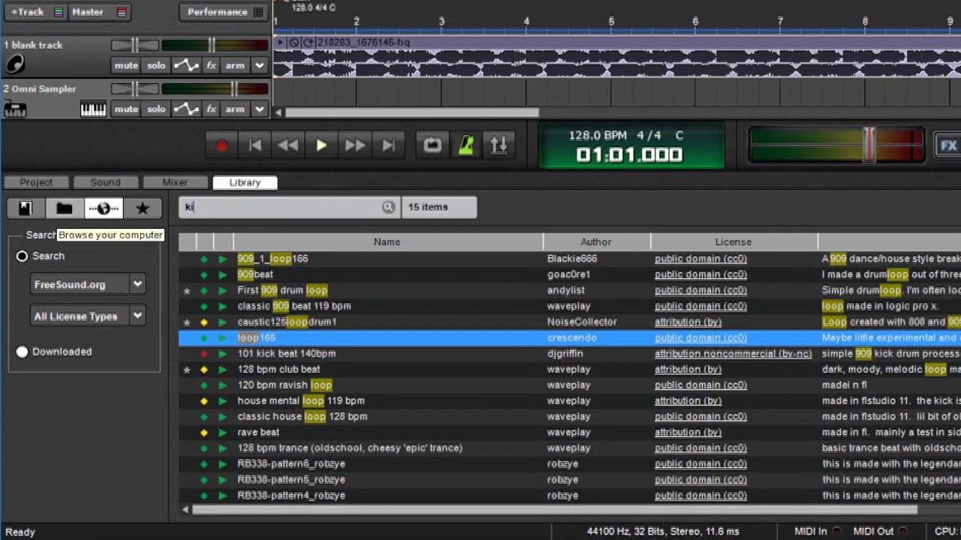
type("ck drum")
key("Return")
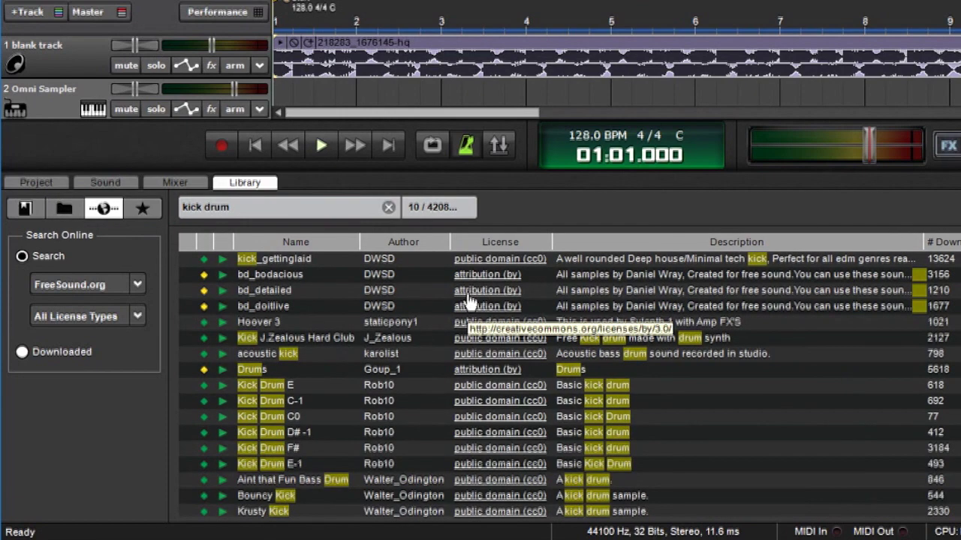
left_click(93, 110)
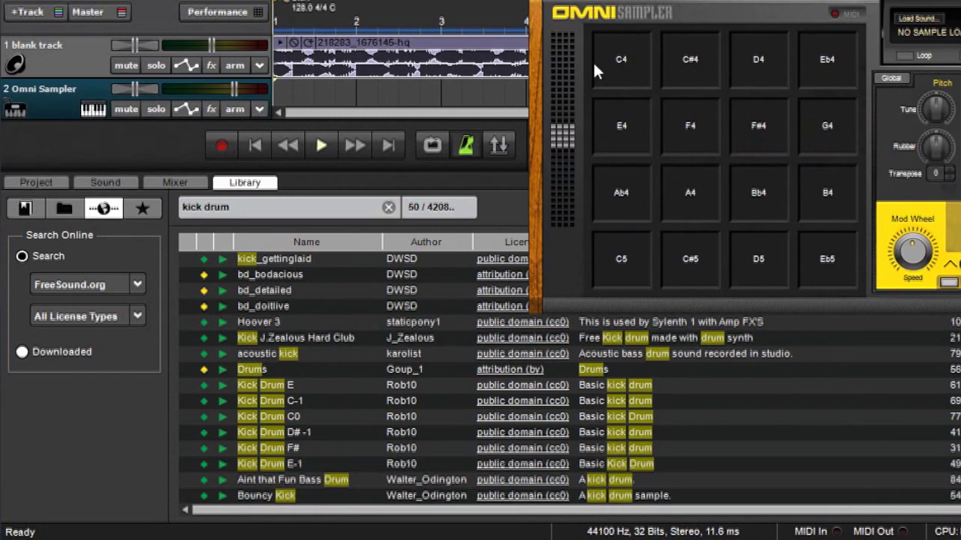
Preview several kick results, then load Hoover 3 onto the C4 pad and test it
left_click(223, 339)
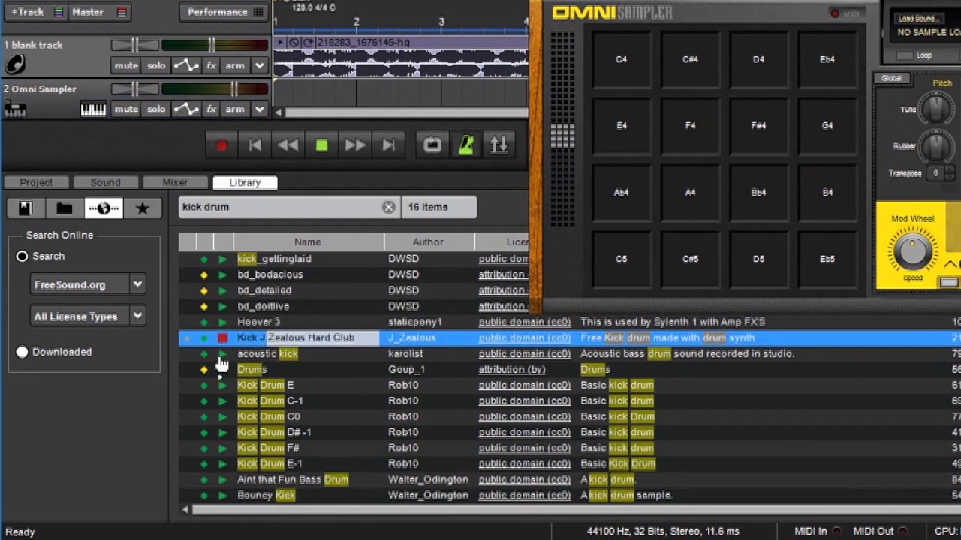
left_click(222, 354)
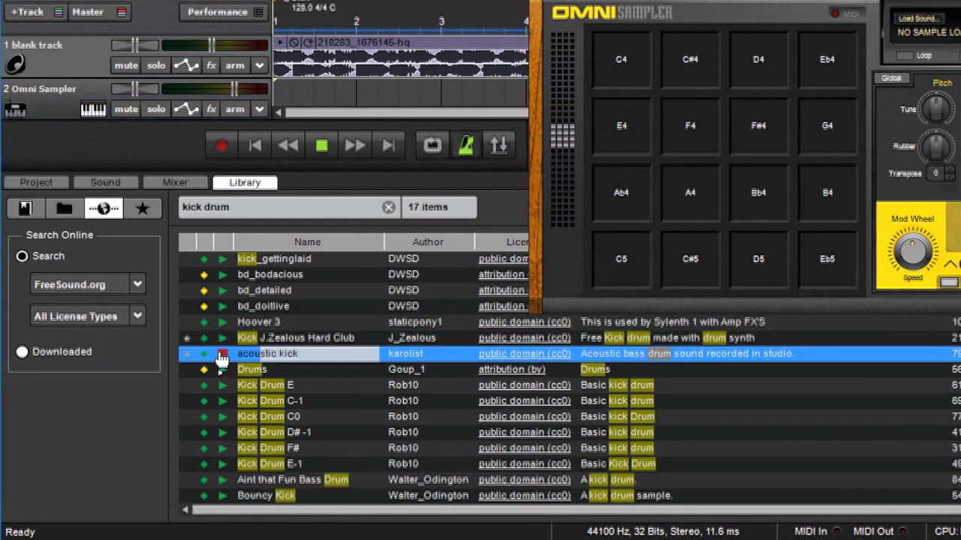
left_click(221, 306)
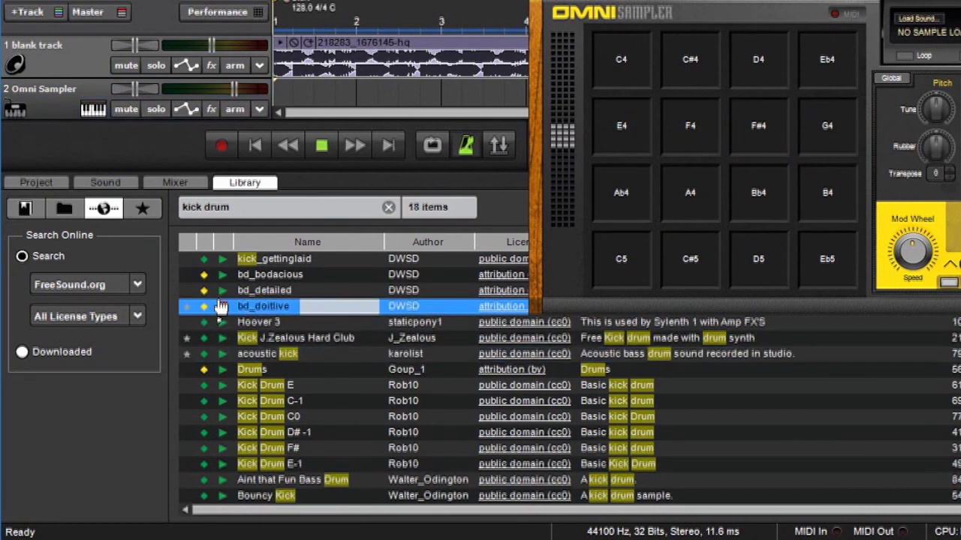
left_click(261, 322)
left_click_drag(260, 323, 617, 66)
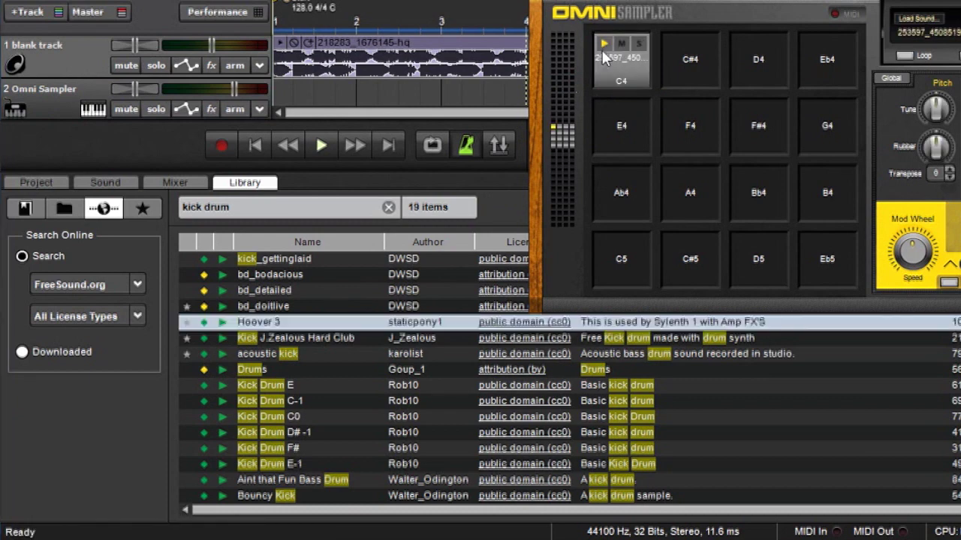
left_click(602, 46)
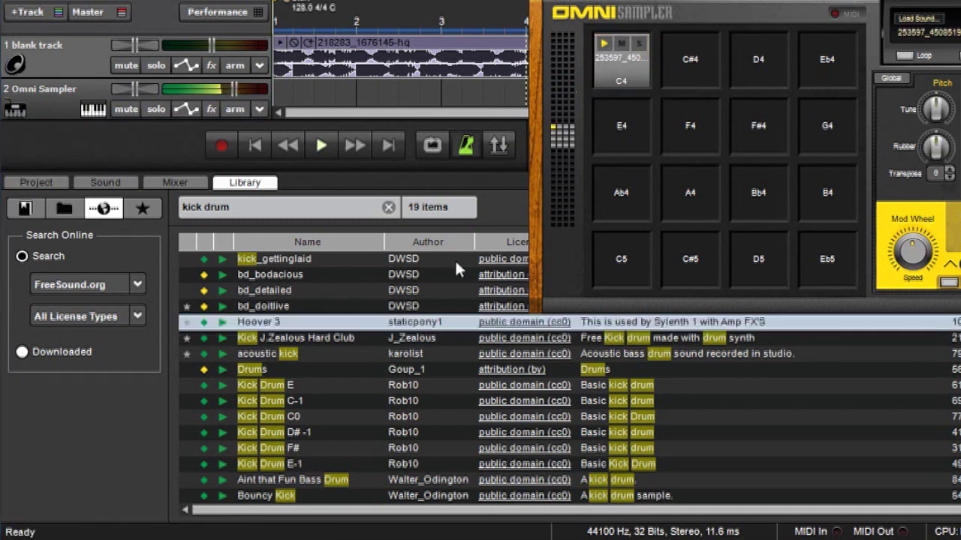
Load Kick Drum E onto the C#4 pad and test both pads
left_click(297, 385)
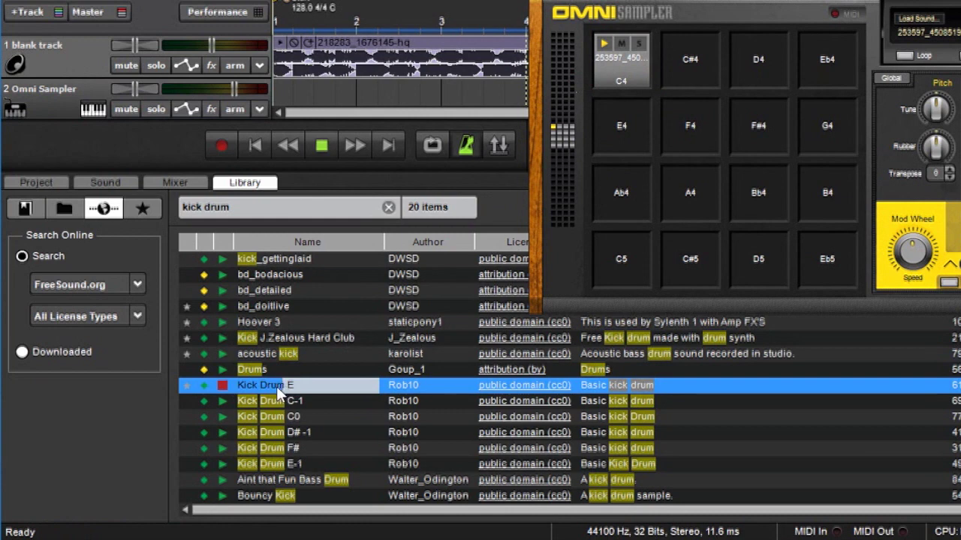
left_click_drag(275, 391, 673, 48)
left_click(673, 48)
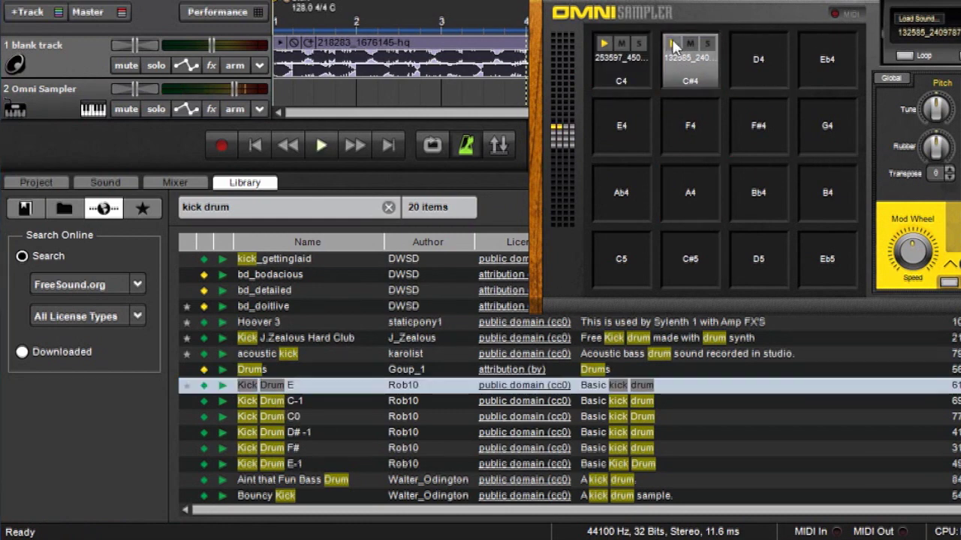
left_click(604, 45)
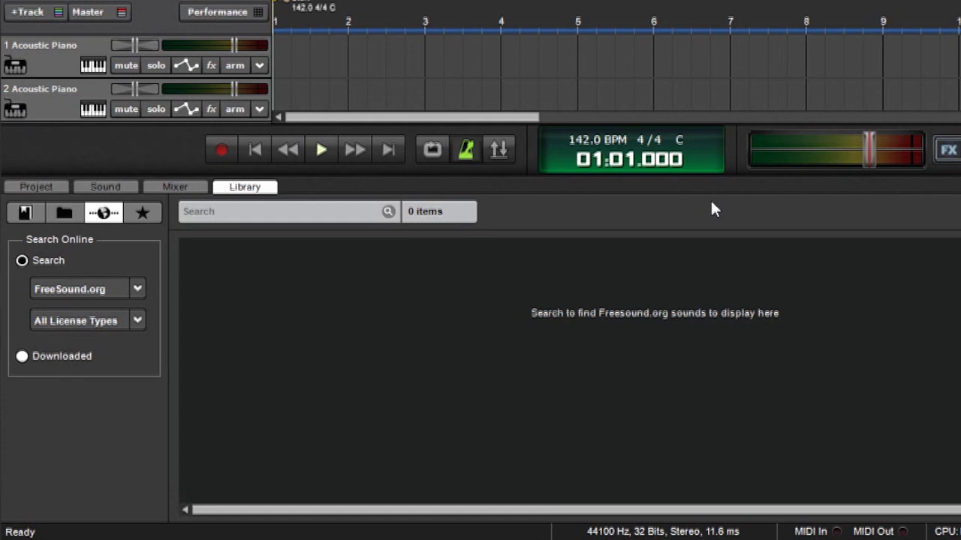
Search FreeSound for 'applause', preview polite_applause_01 and drag it onto a new track
left_click(232, 211)
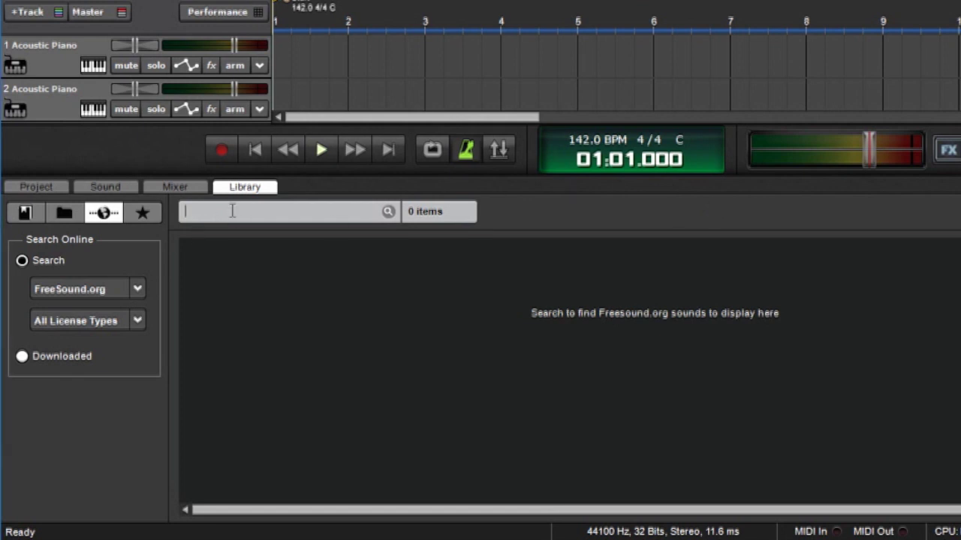
type("applause")
key("Return")
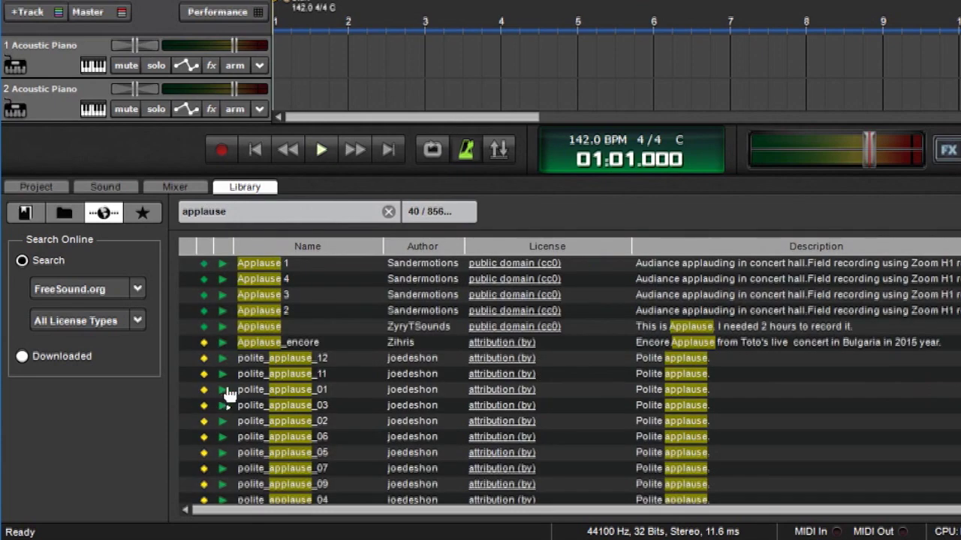
left_click(222, 390)
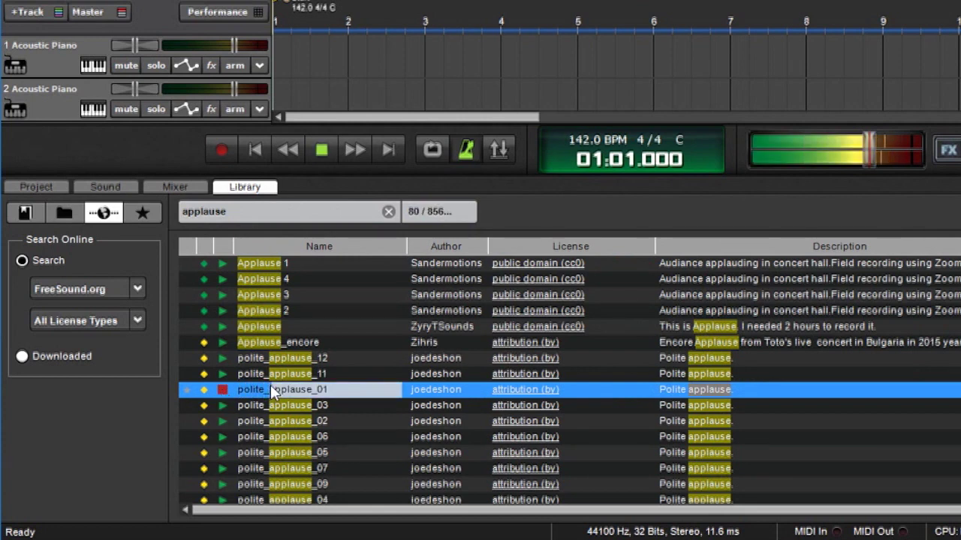
left_click_drag(274, 391, 297, 54)
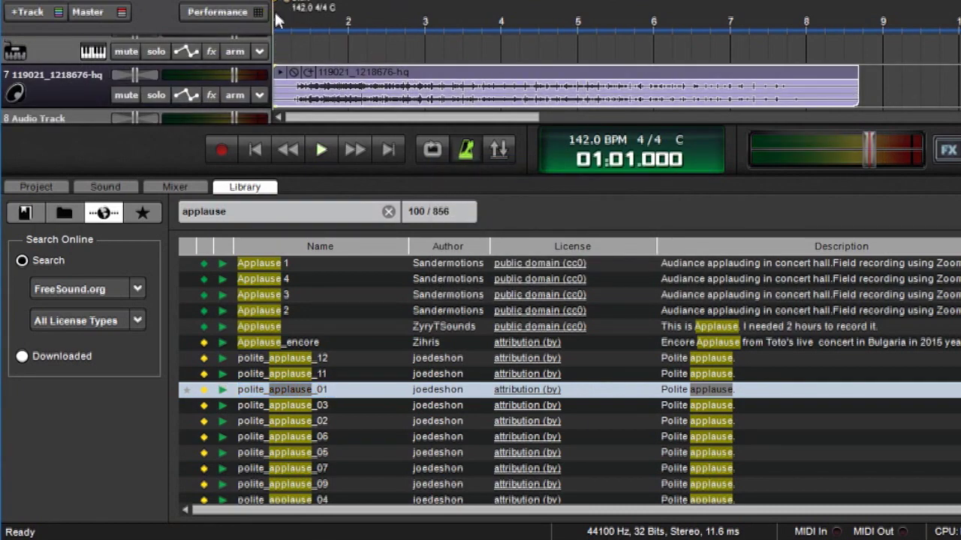
Play the applause clip, trim its start slightly and slide it to begin at bar 1
key("space")
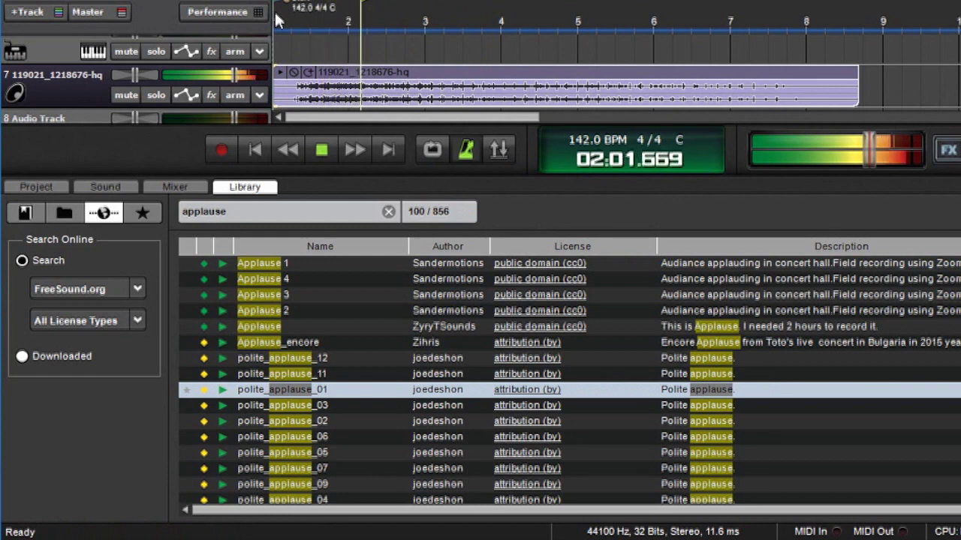
key("space")
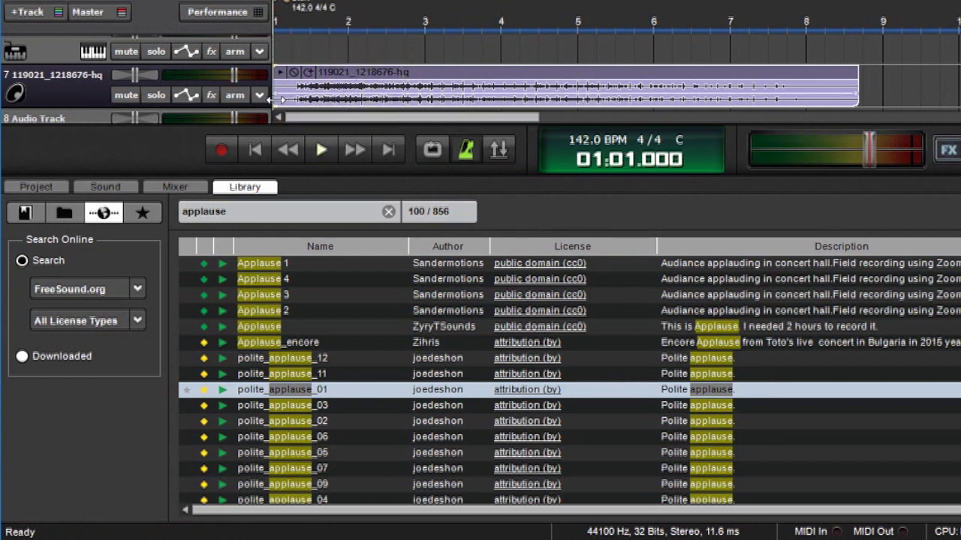
left_click_drag(278, 100, 292, 100)
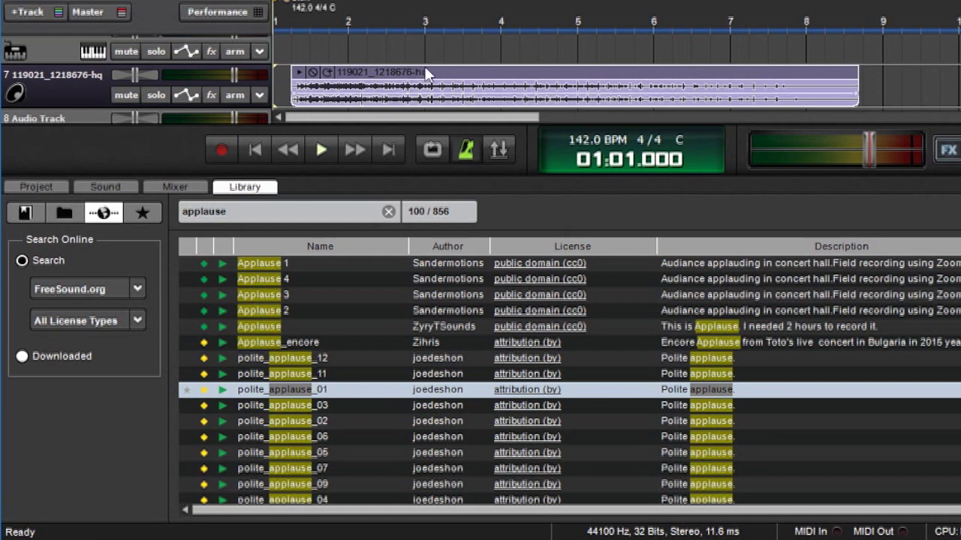
left_click_drag(426, 73, 409, 72)
key("space")
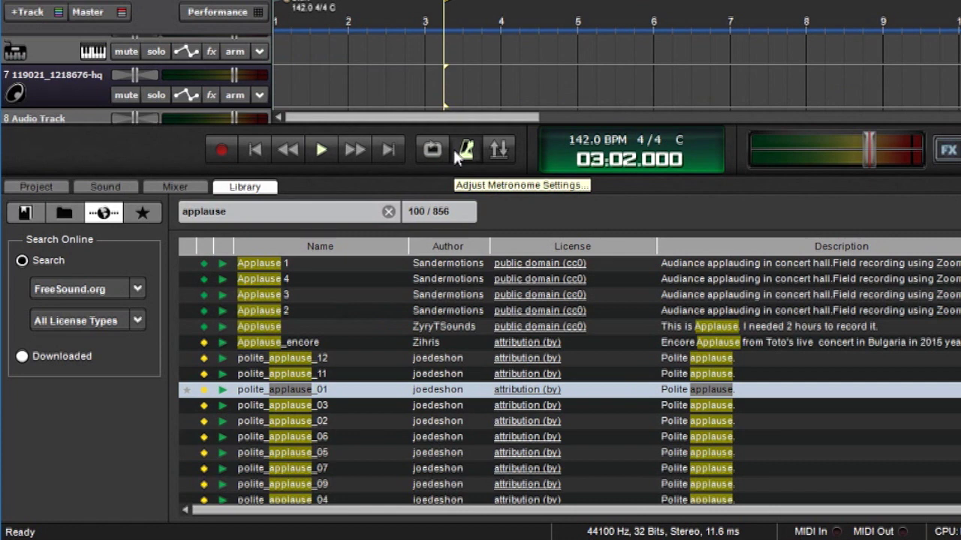
Search for 'restaurant ambiance' and preview the Korea Restaurant Ambiance result
double_click(256, 213)
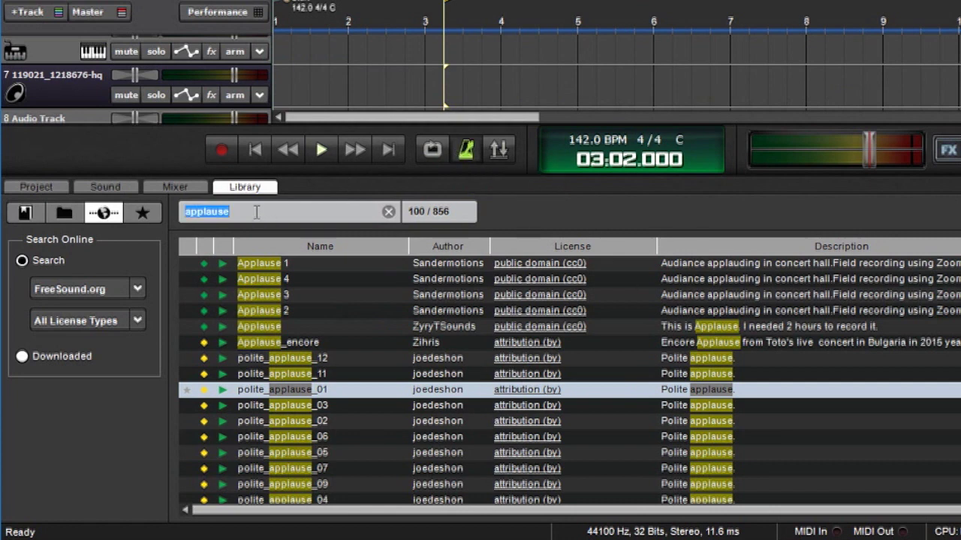
type("restar")
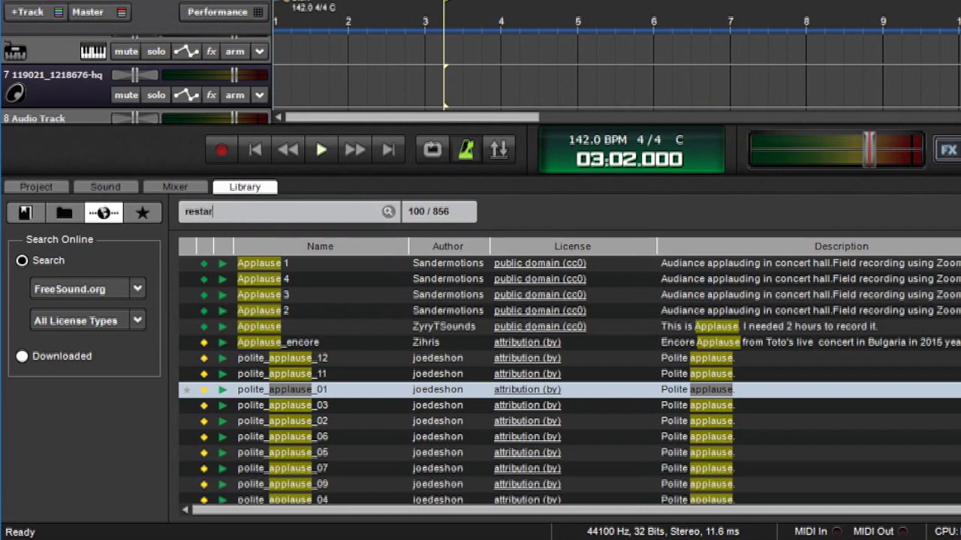
key("BackSpace")
type("urant ambiance")
key("Return")
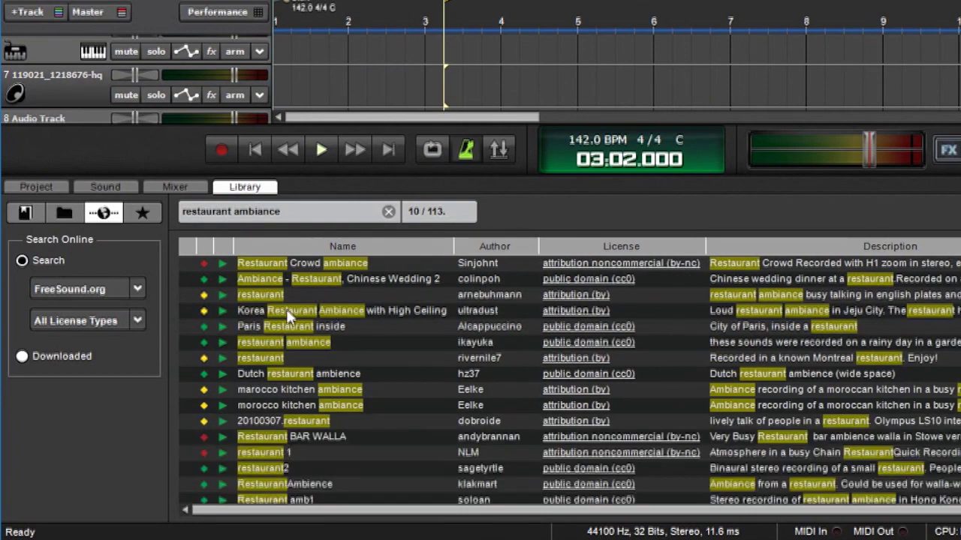
left_click(223, 311)
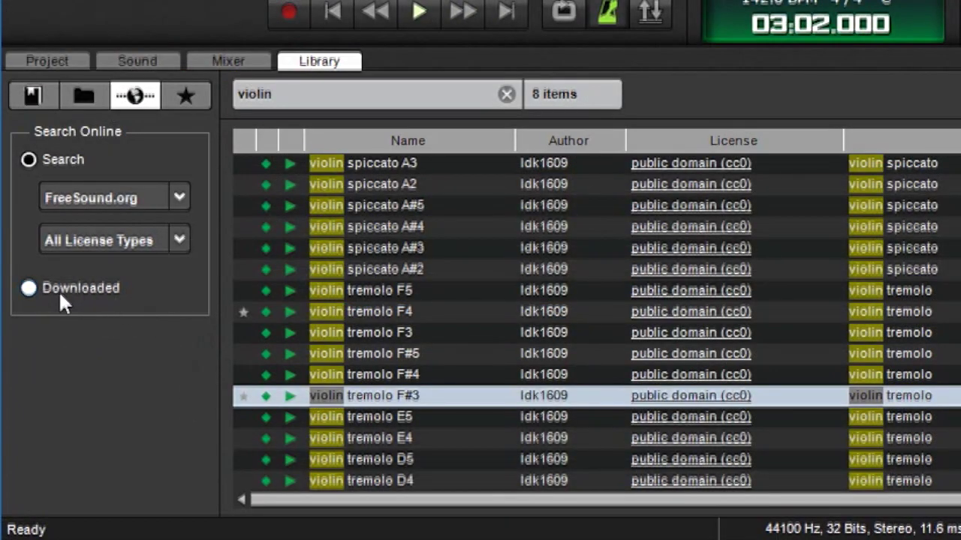
List the 11 downloaded Freesound sounds, then view the still-empty Favorites list
left_click(29, 289)
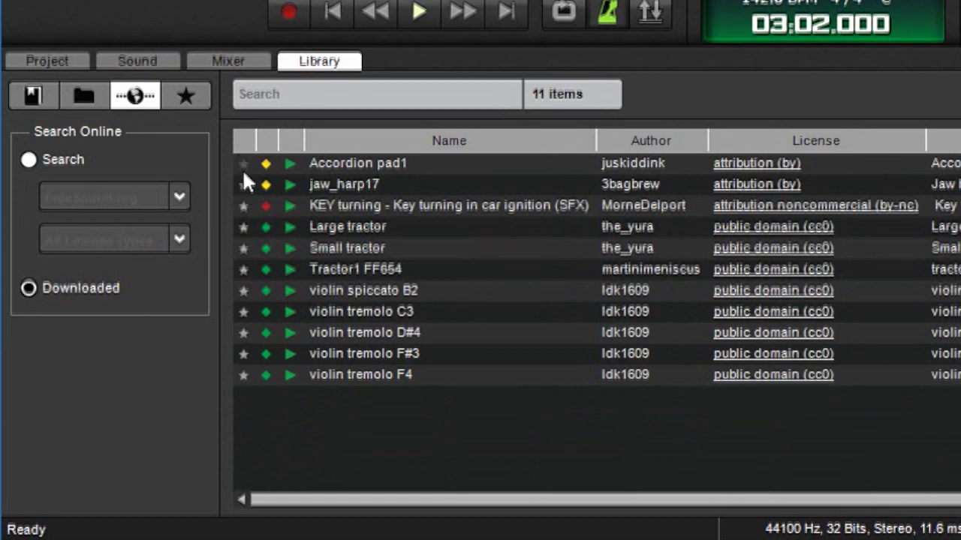
left_click(184, 96)
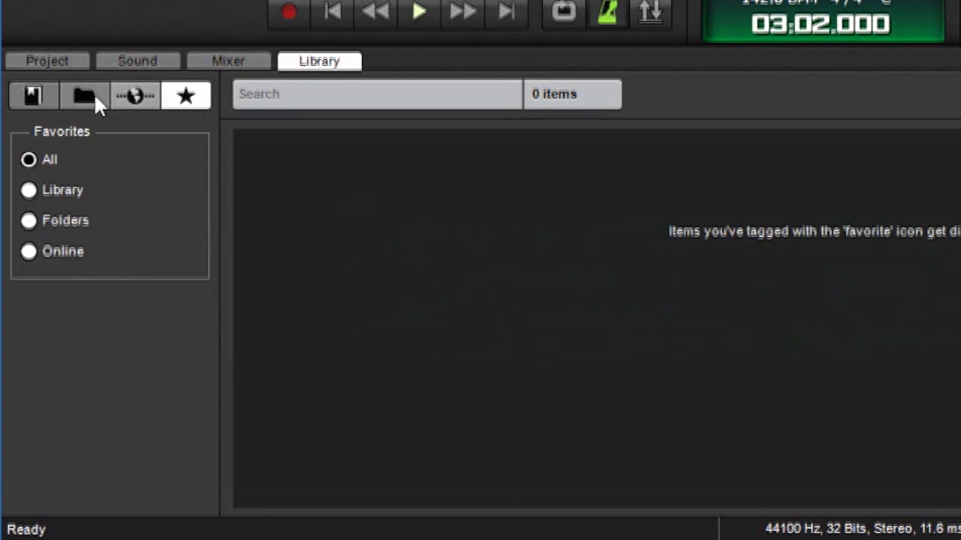
In the loop library's Bass category, star two loops including the Latin Bass loop
left_click(32, 97)
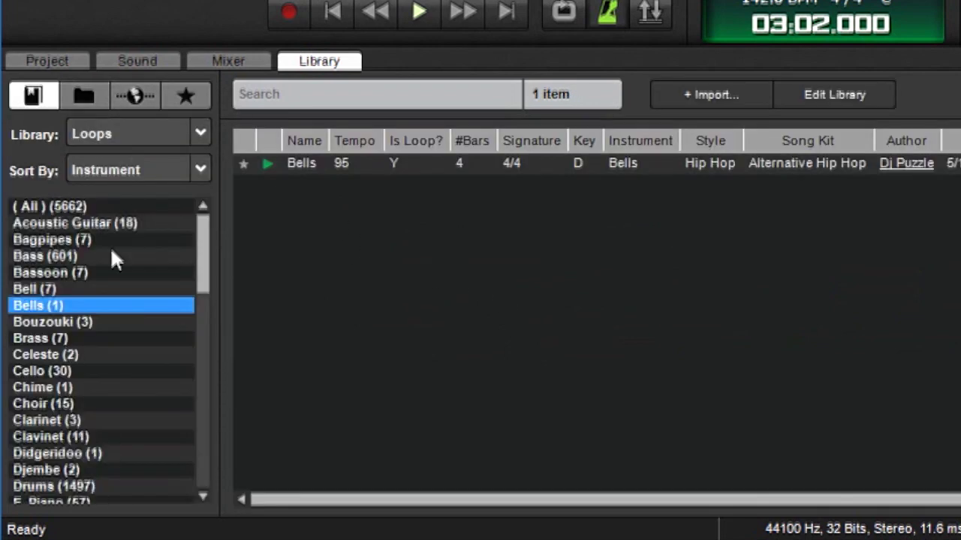
left_click(76, 253)
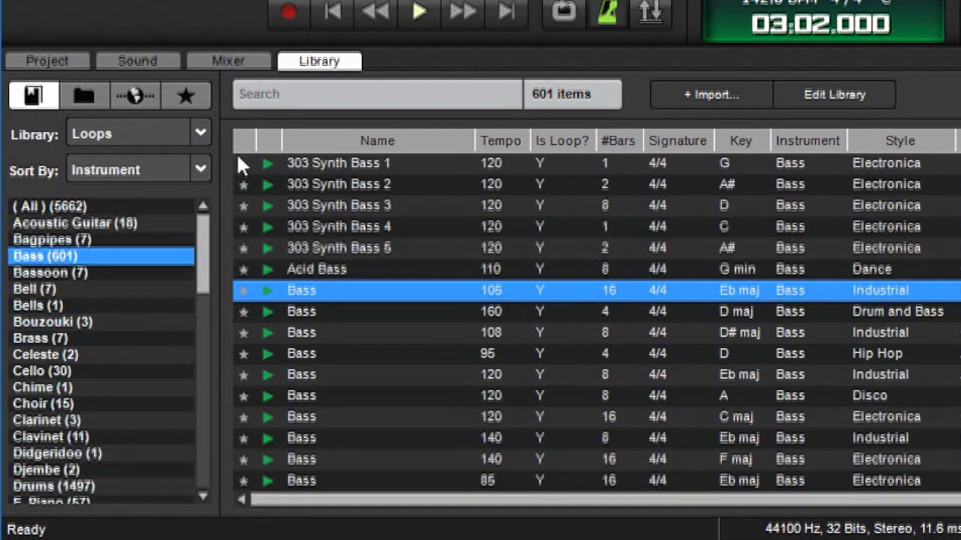
left_click(242, 438)
scroll(380, 389, "down", 3)
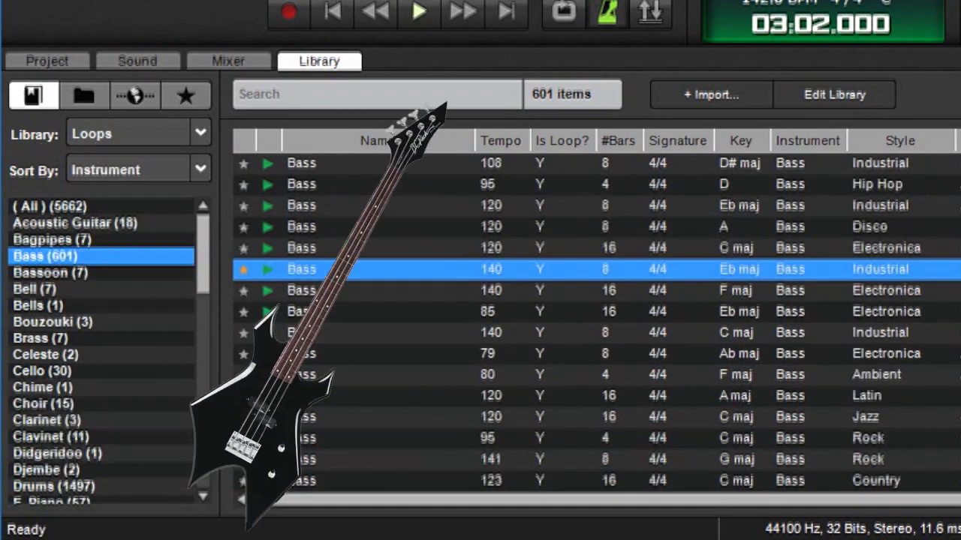
left_click(240, 396)
Star Choir Fade Out and Choir Fade In, check the Favorites list, then return to the library
left_click(123, 405)
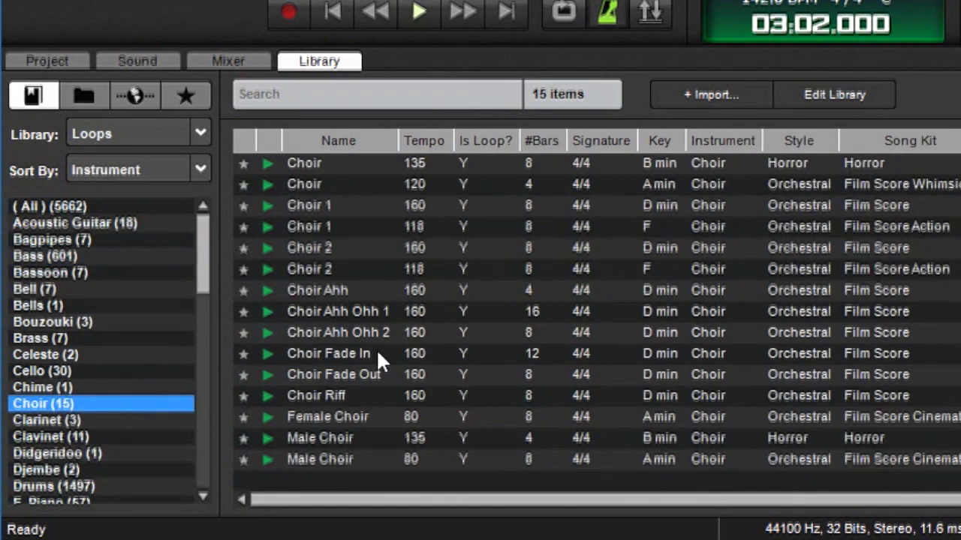
left_click(244, 374)
left_click(243, 354)
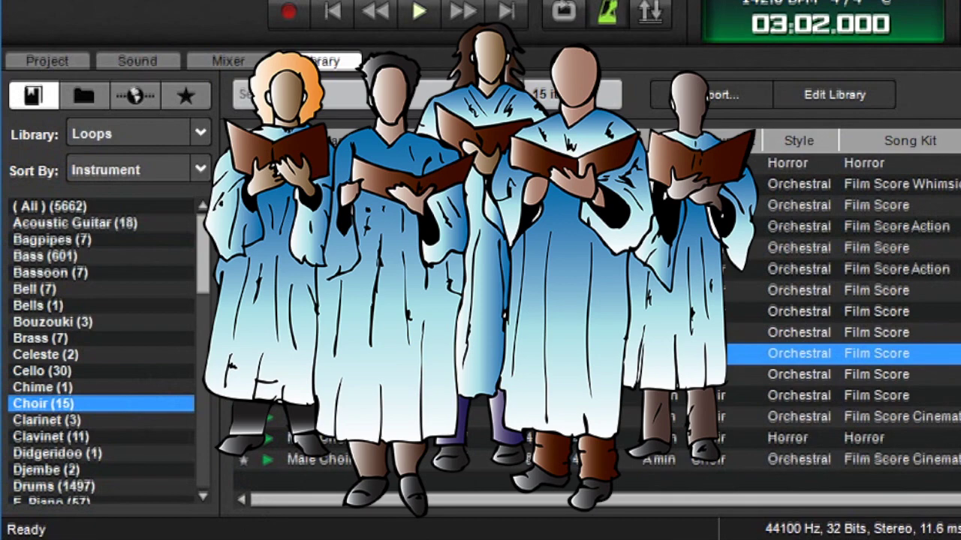
left_click(182, 93)
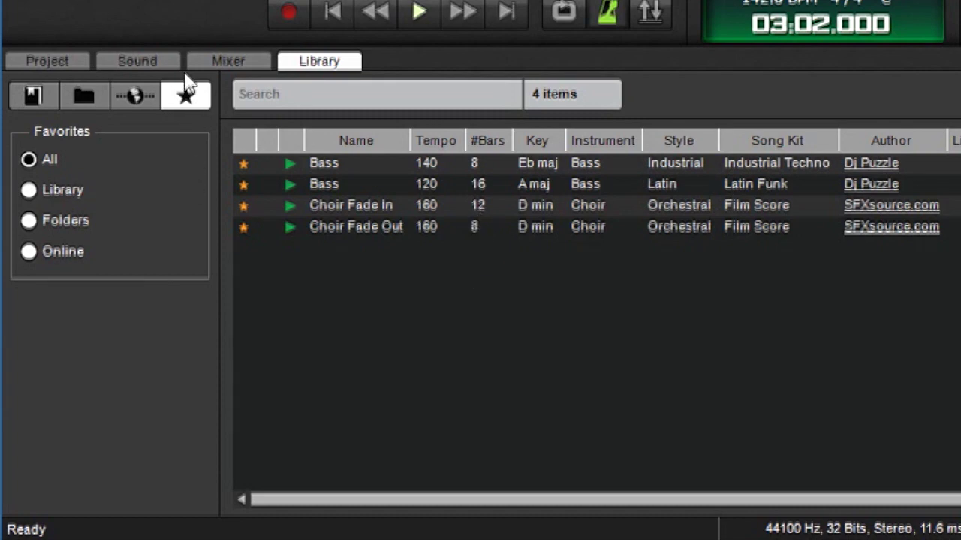
left_click(30, 90)
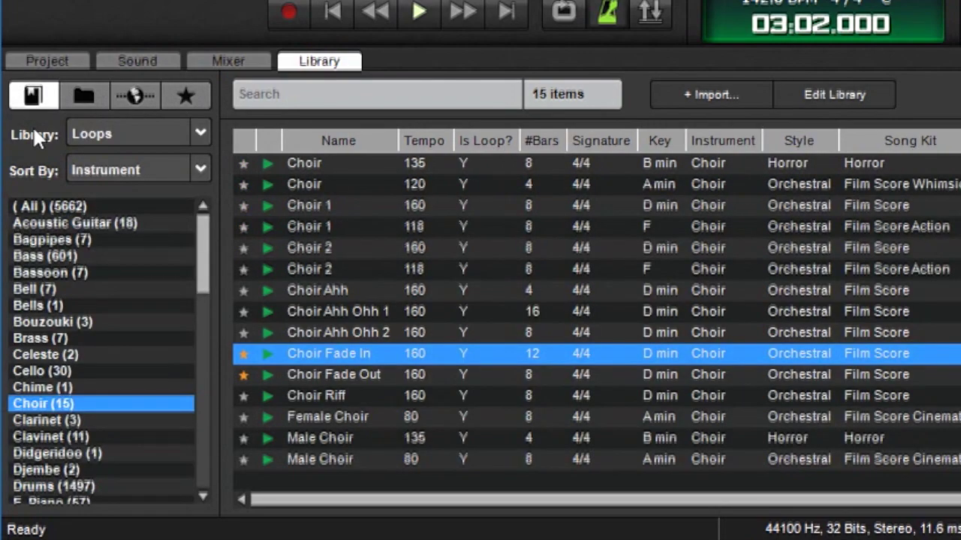
Star the BLURHITS folder samples BLBD2 and BLRIM, then return to the downloaded online sounds
left_click(87, 94)
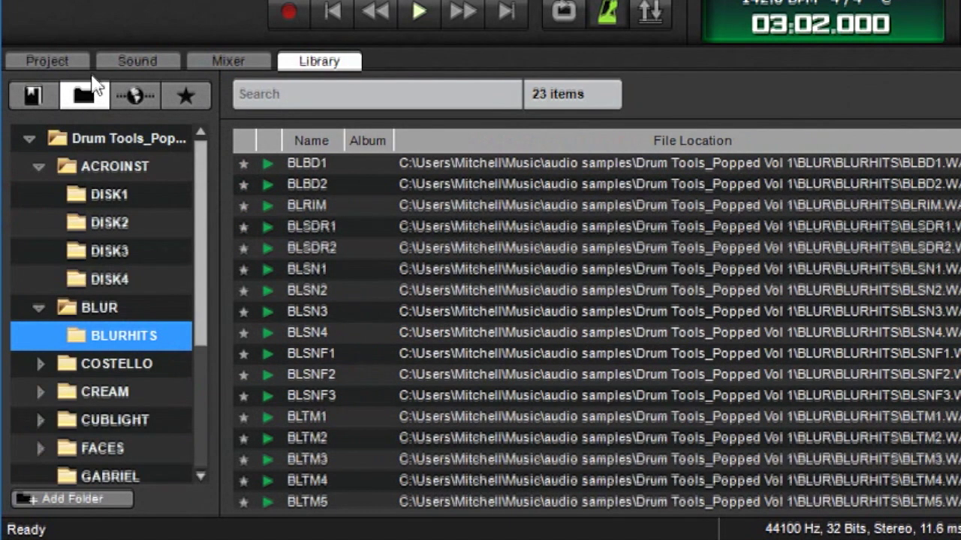
left_click(427, 186)
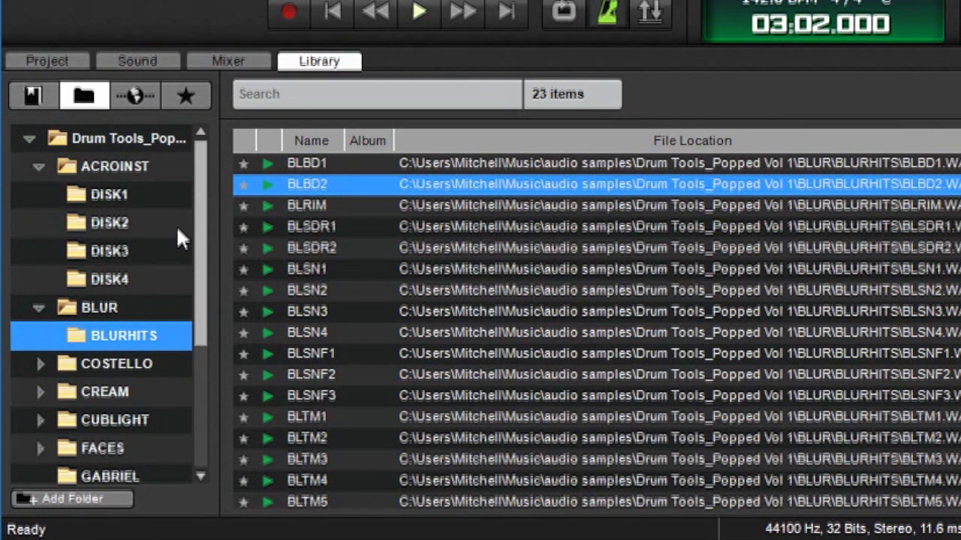
left_click(268, 185)
left_click(242, 205)
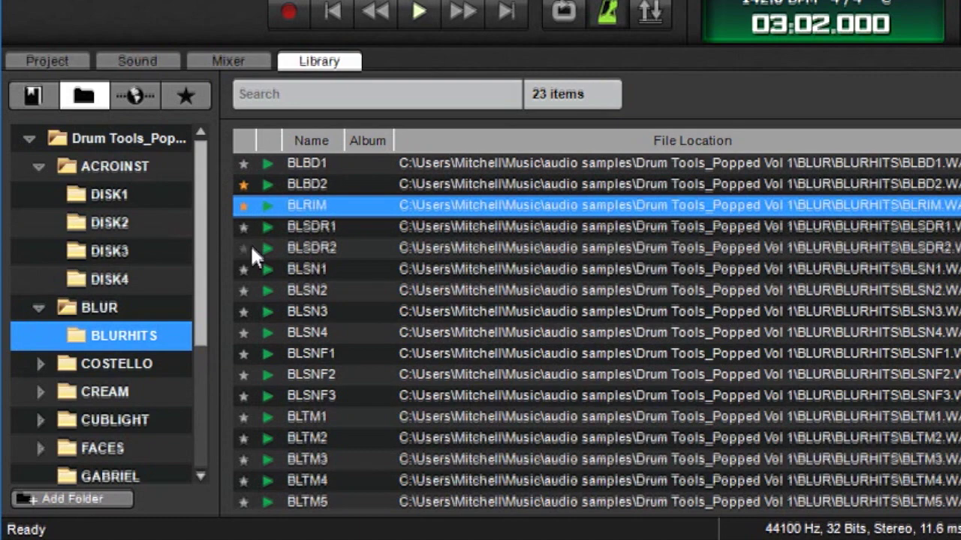
left_click(133, 94)
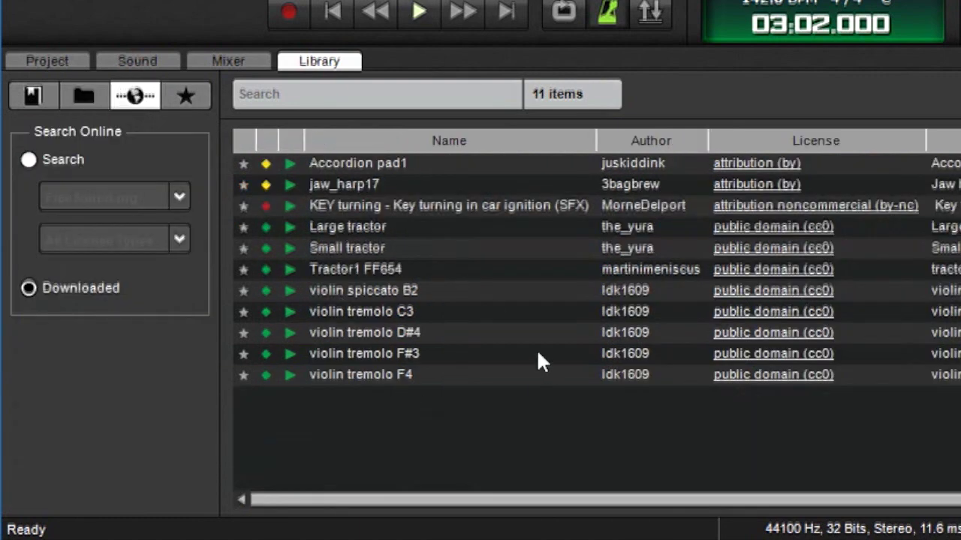
Star Large tractor and Small tractor, preview Small tractor from the 8-item Favorites list
left_click(242, 230)
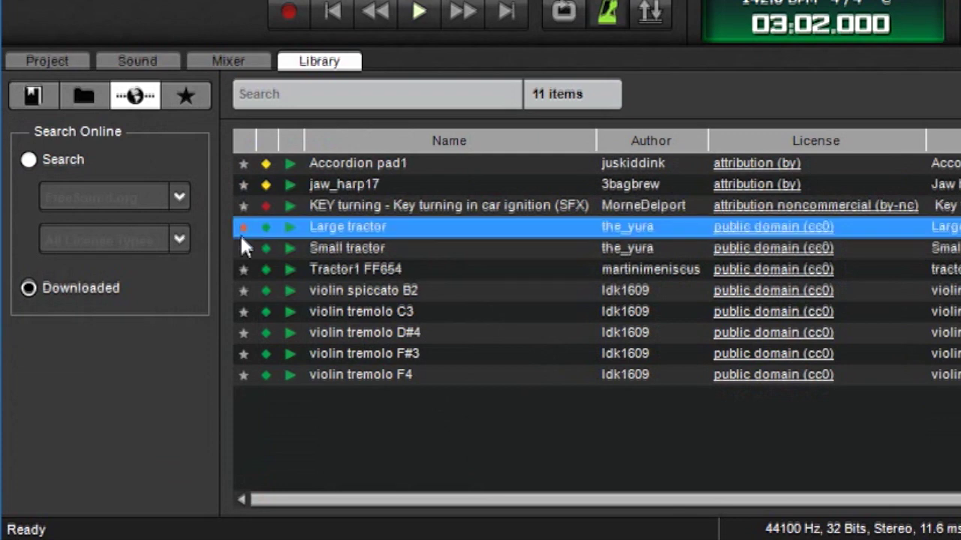
left_click(245, 250)
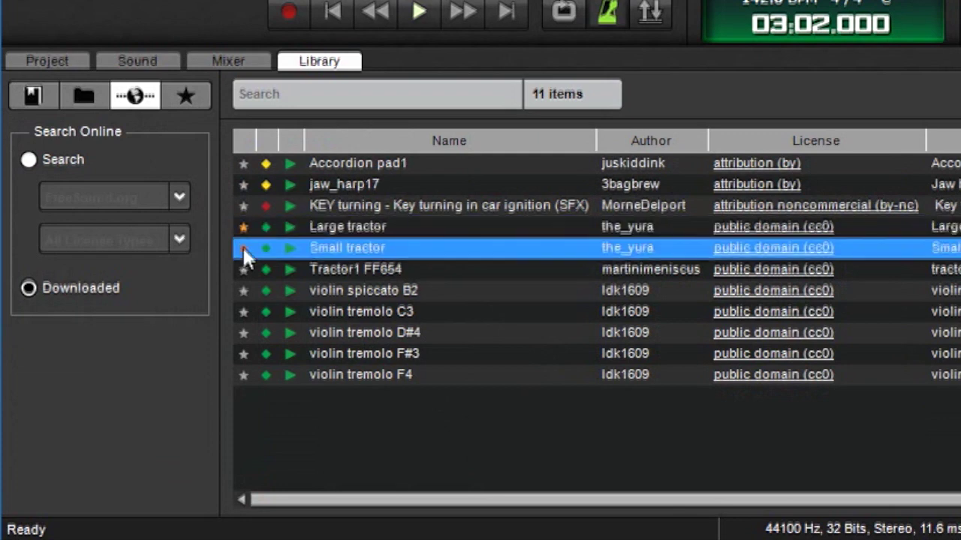
left_click(177, 99)
left_click(290, 312)
left_click(289, 312)
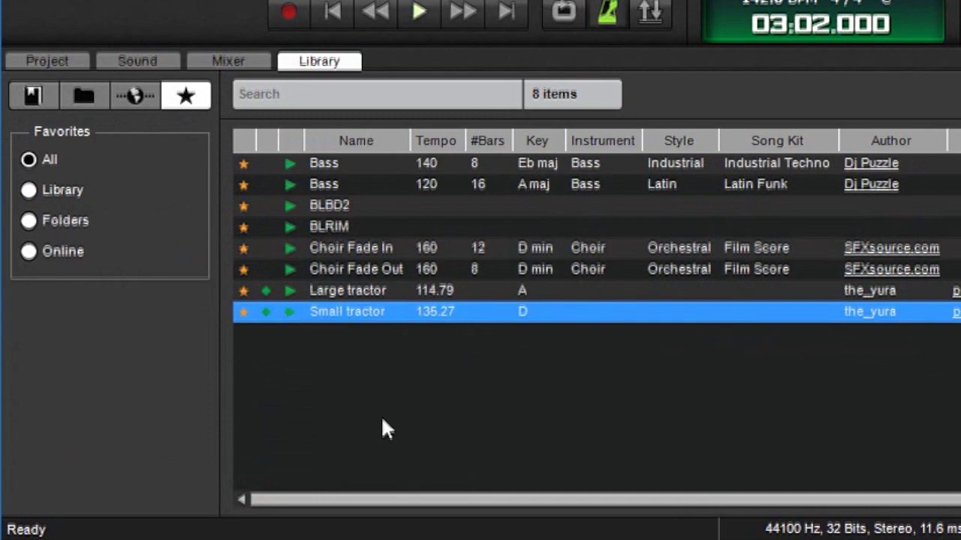
left_click(133, 97)
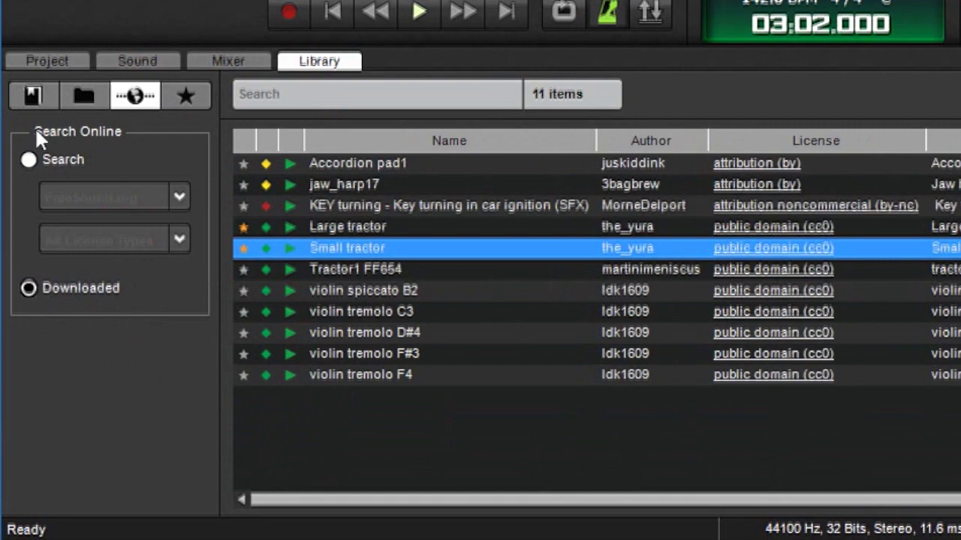
left_click(27, 160)
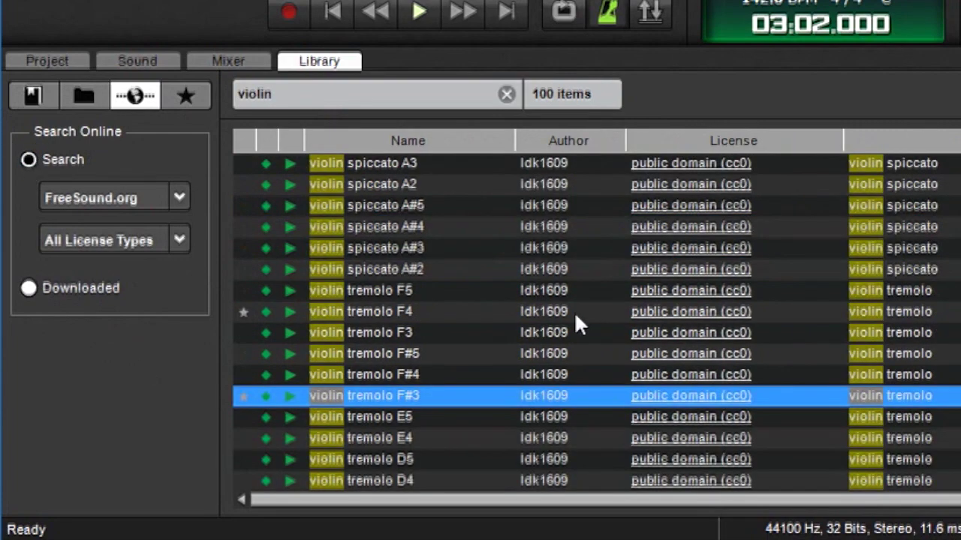
Download violin spiccato C#5, star it, and confirm Favorites now holds 9 items
scroll(525, 322, "up", 7)
scroll(512, 339, "up", 1)
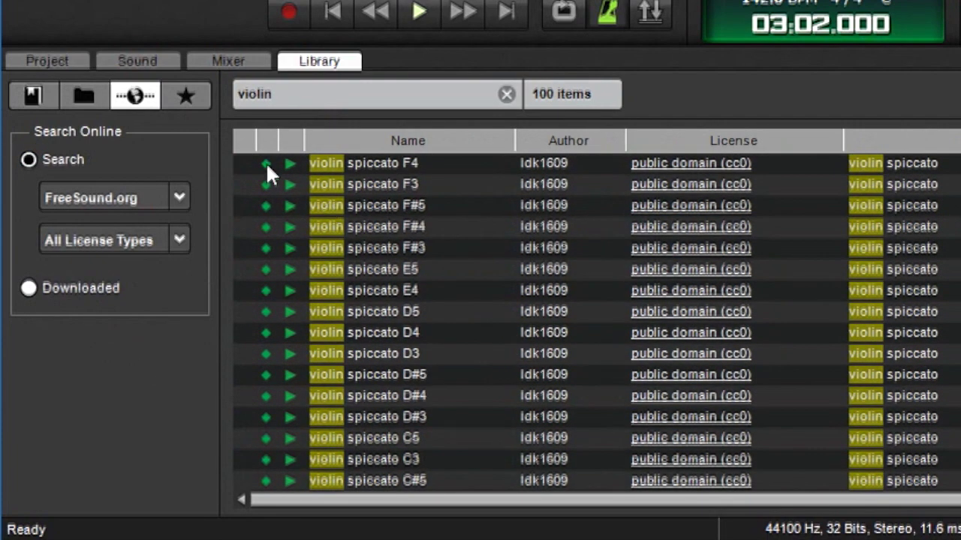
scroll(247, 404, "down", 4)
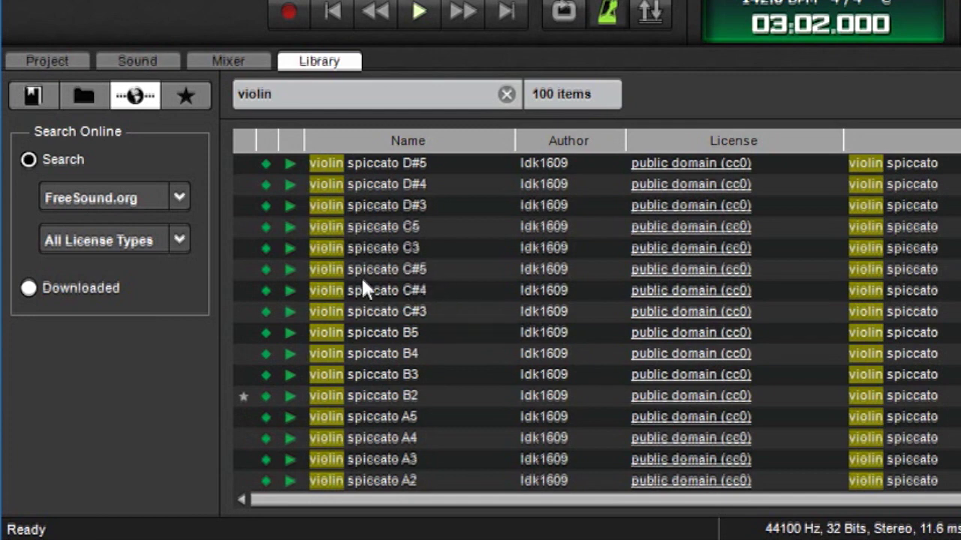
left_click(289, 270)
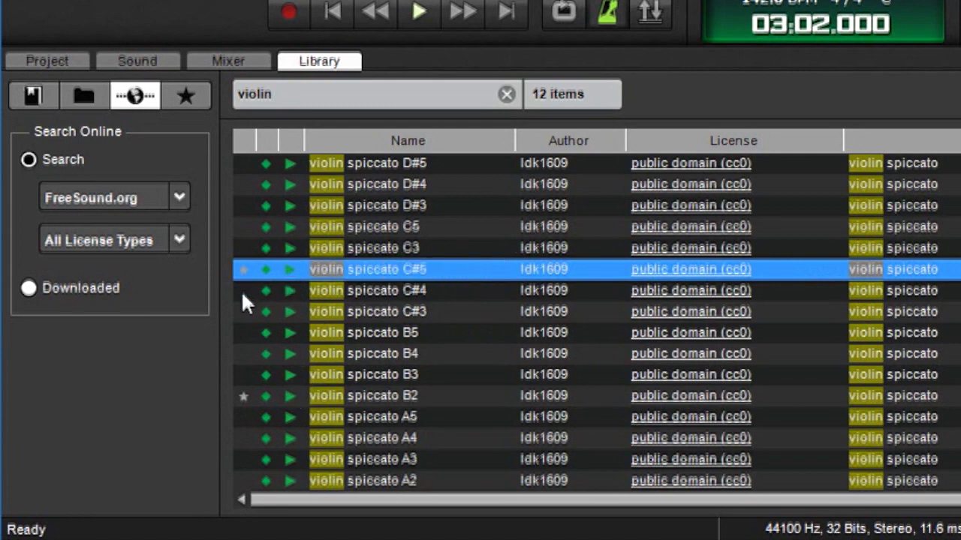
left_click(243, 269)
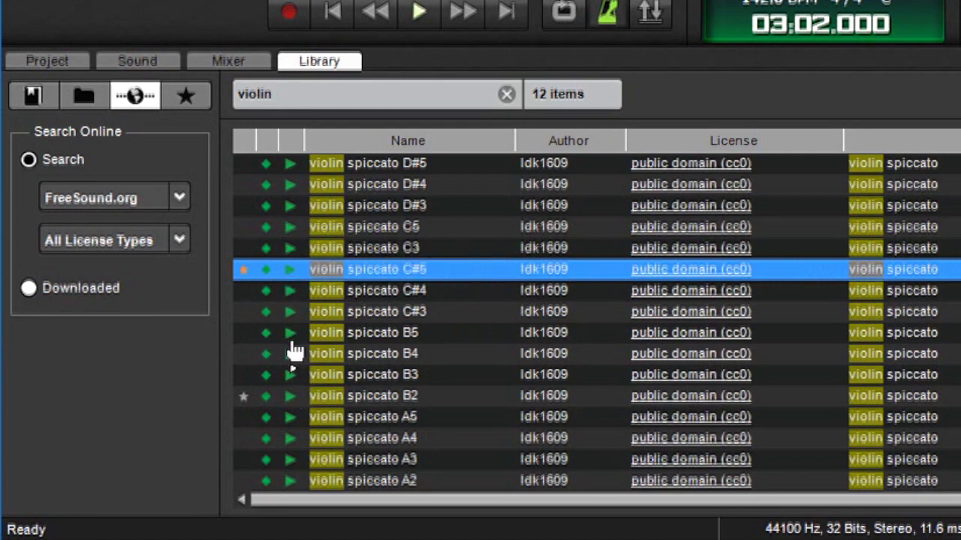
left_click(186, 96)
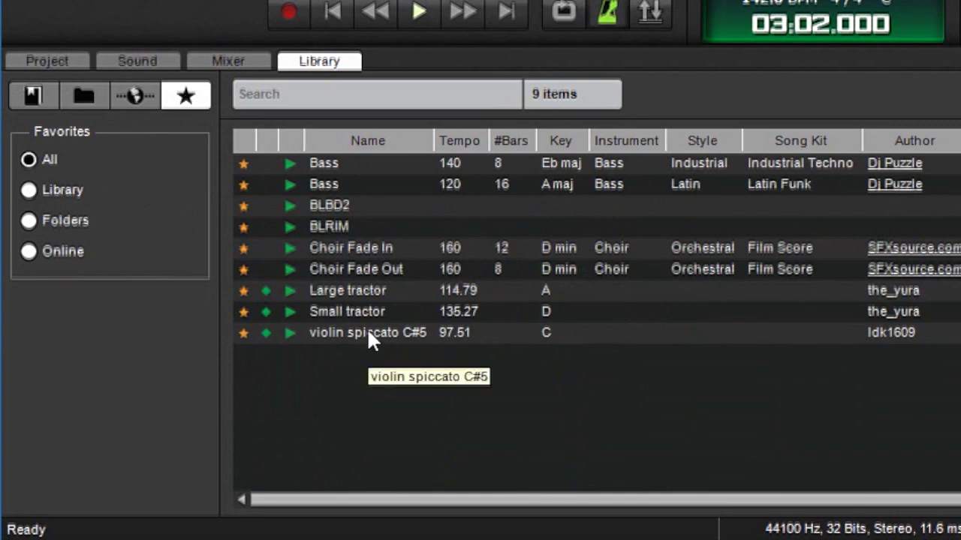
Unstar violin spiccato C#5 and Small tractor, then reselect Choir Fade Out among the 15 Choir loops
left_click(243, 331)
left_click(241, 313)
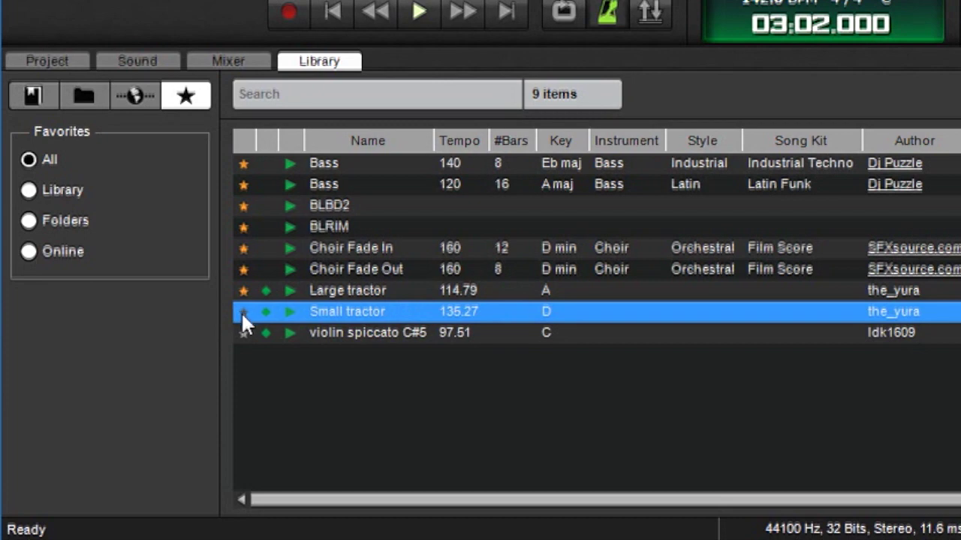
left_click(147, 100)
left_click(186, 98)
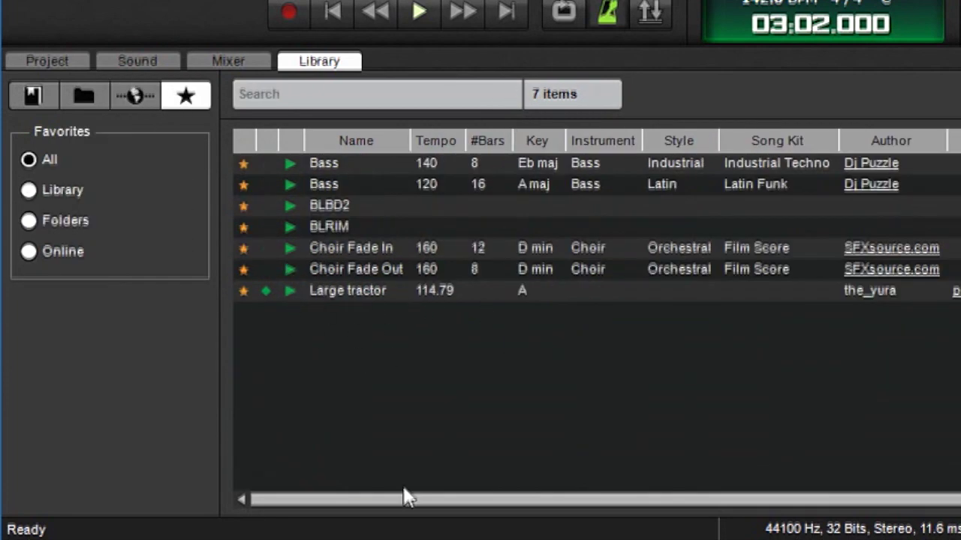
left_click(47, 96)
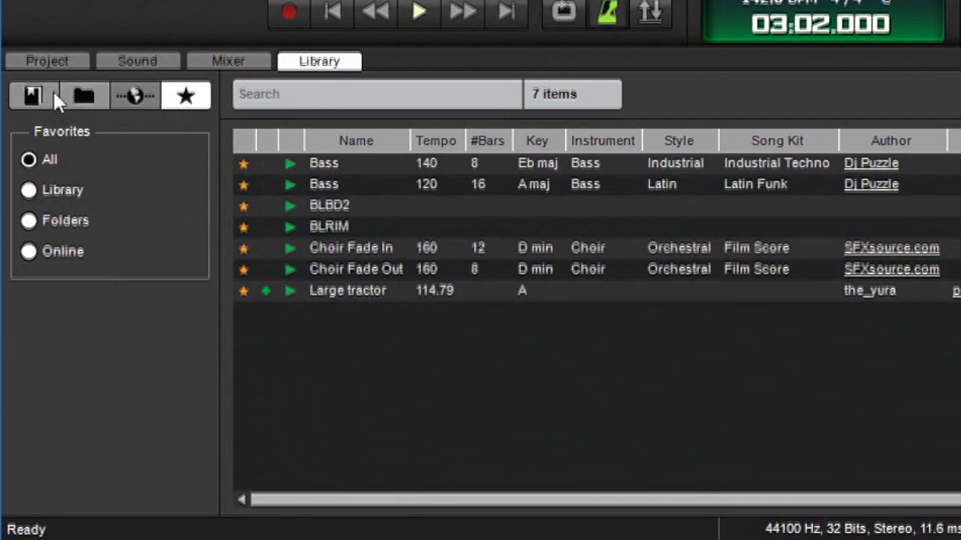
left_click(242, 375)
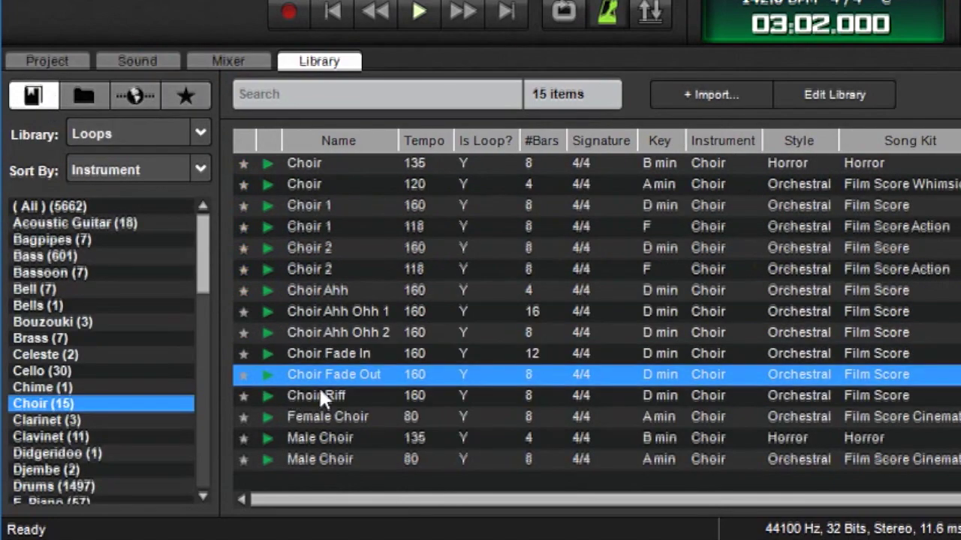